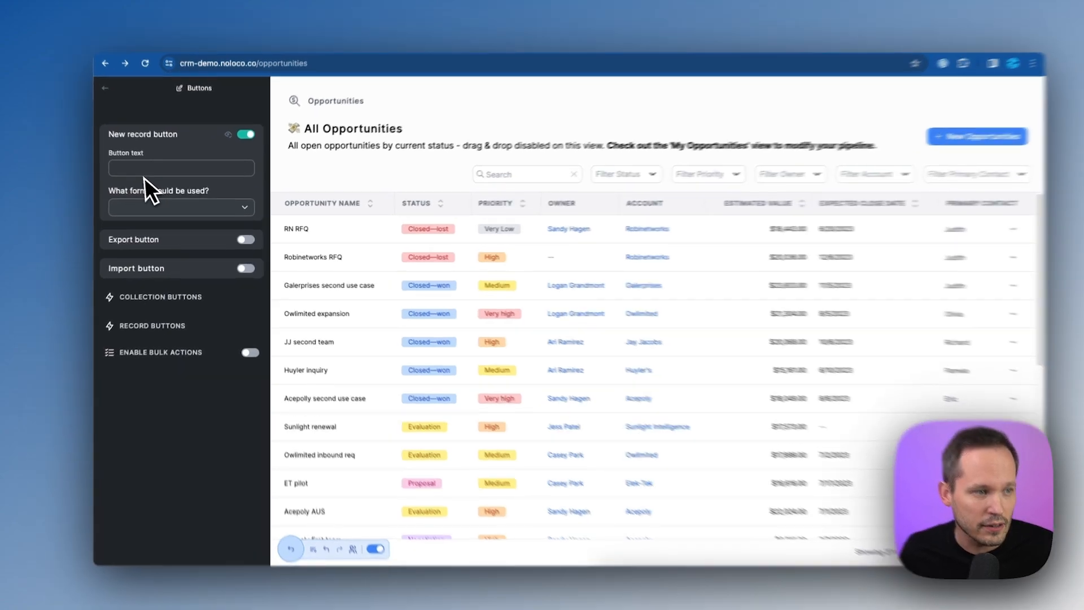
Step: Set the new record button's text to "New Opp" and try the renamed button on the opportunities view
click(147, 178)
text(N)
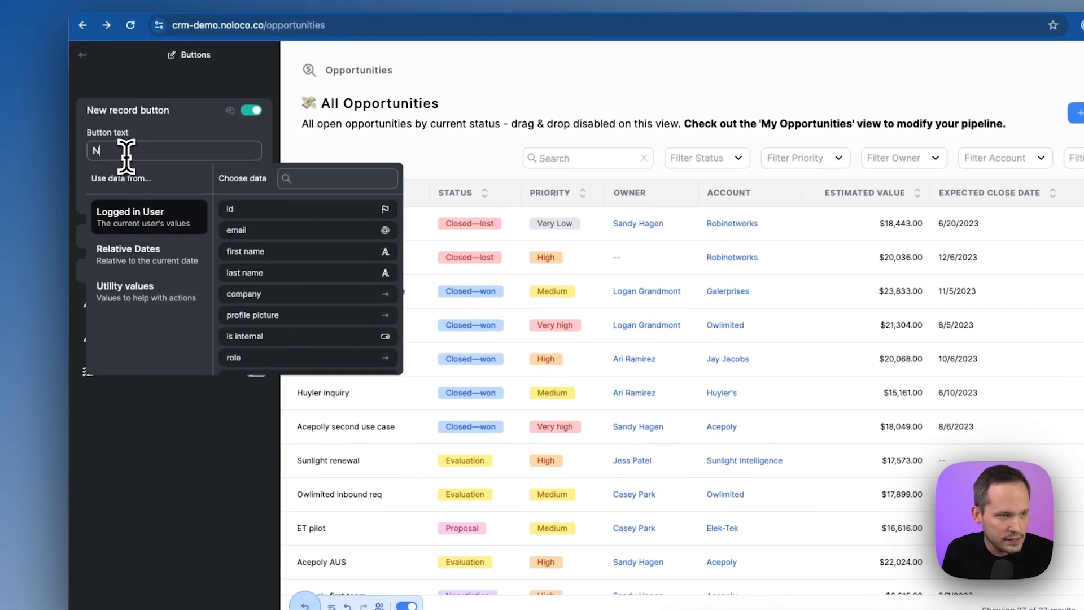
text(ew Opp)
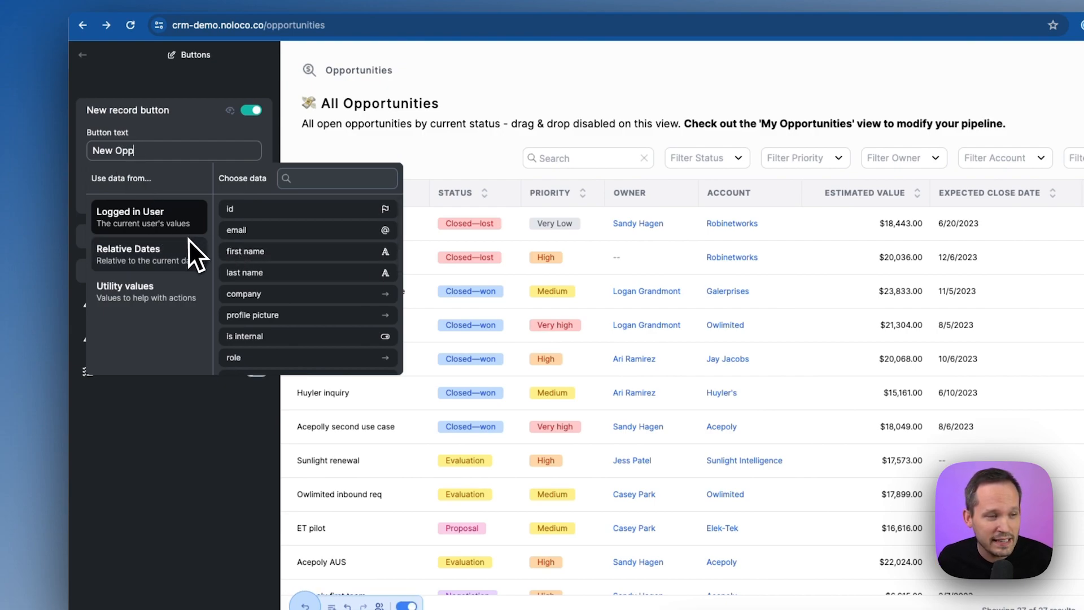
scroll(251, 277, down, 2)
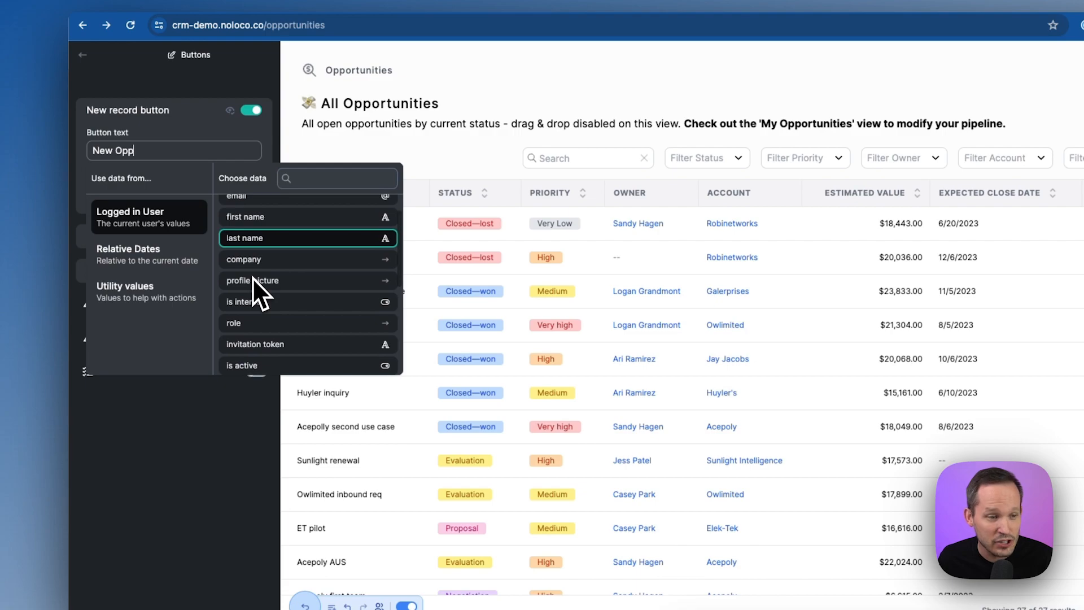
click(204, 198)
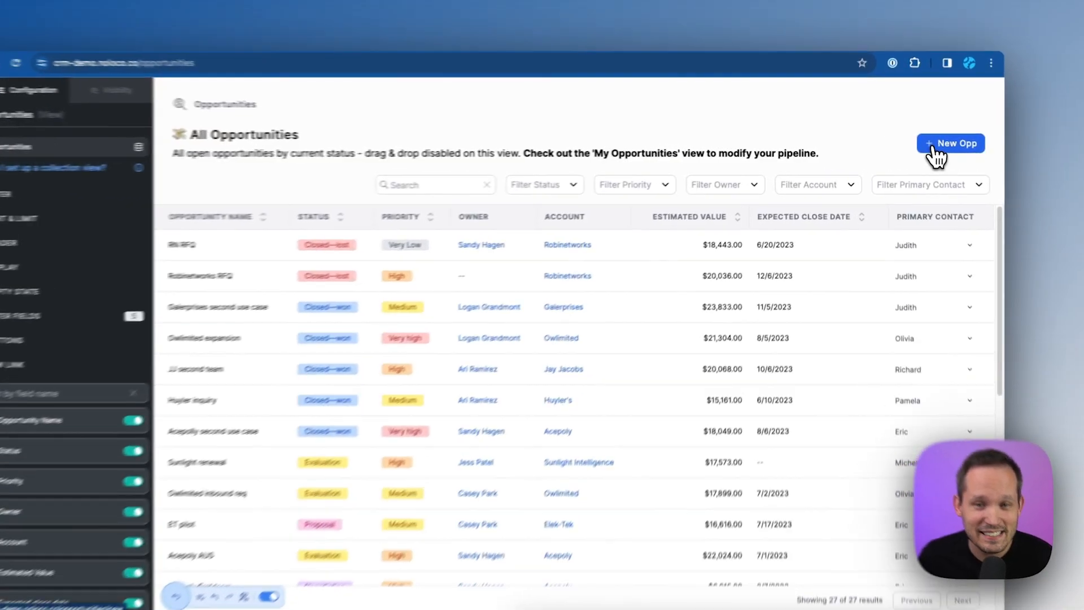
click(922, 146)
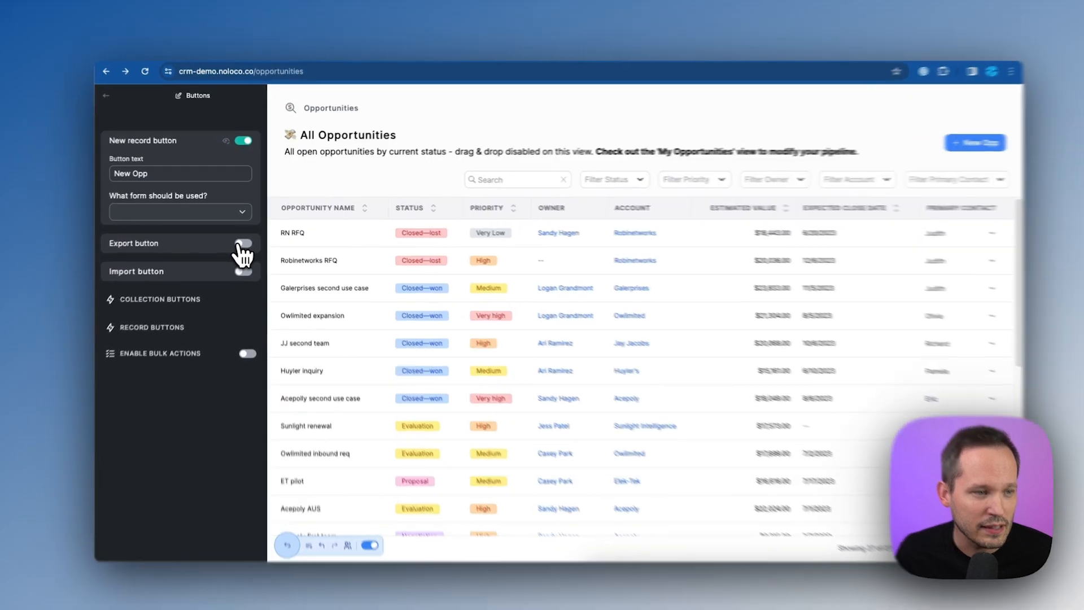
Step: Turn on the export button and the import button for the opportunities view
click(242, 244)
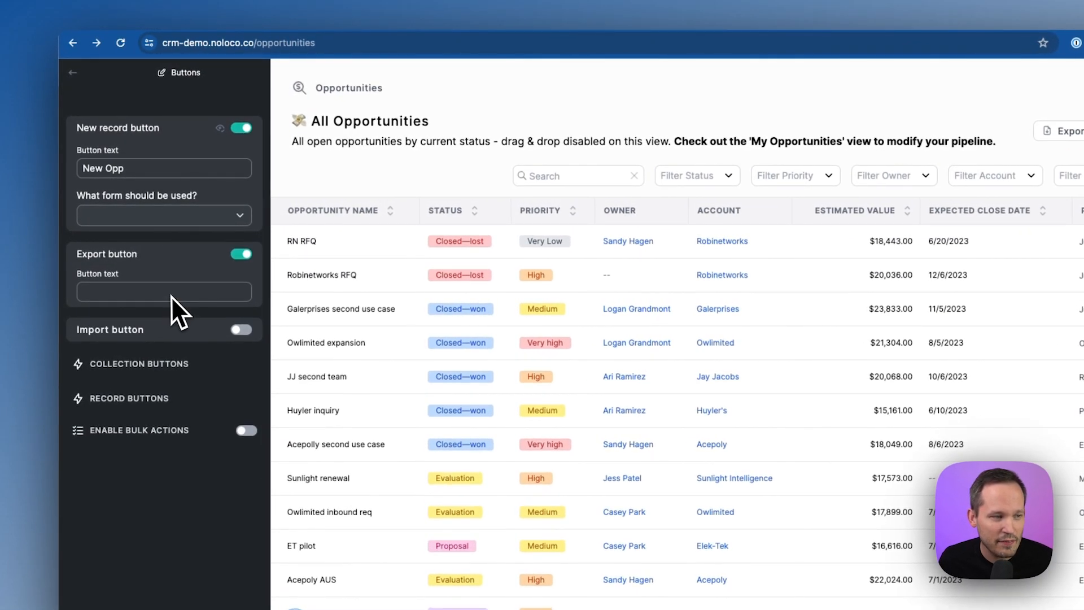
click(241, 330)
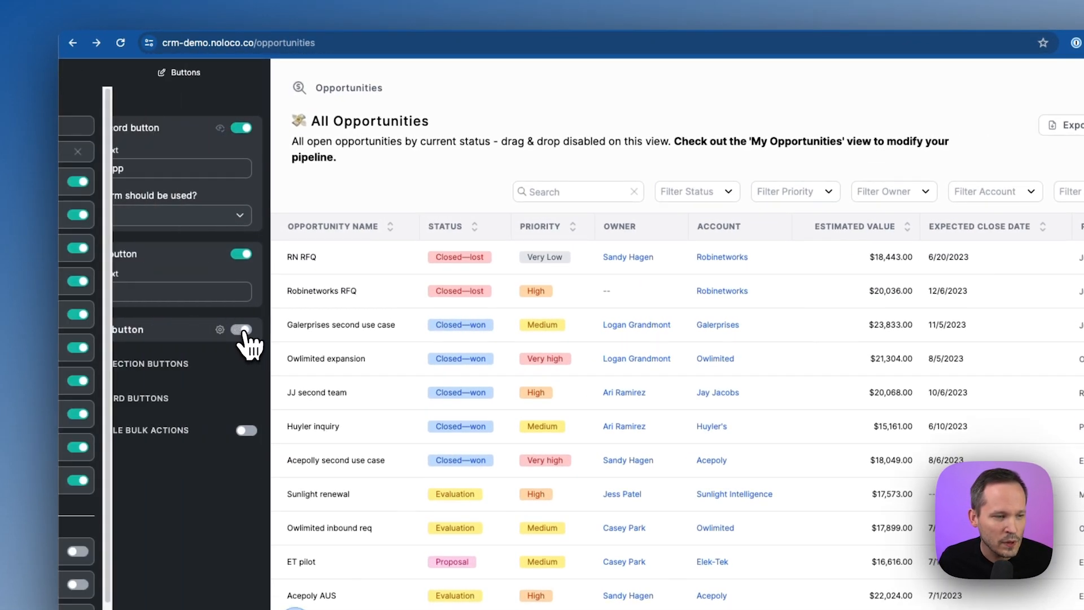
scroll(236, 353, down, 1)
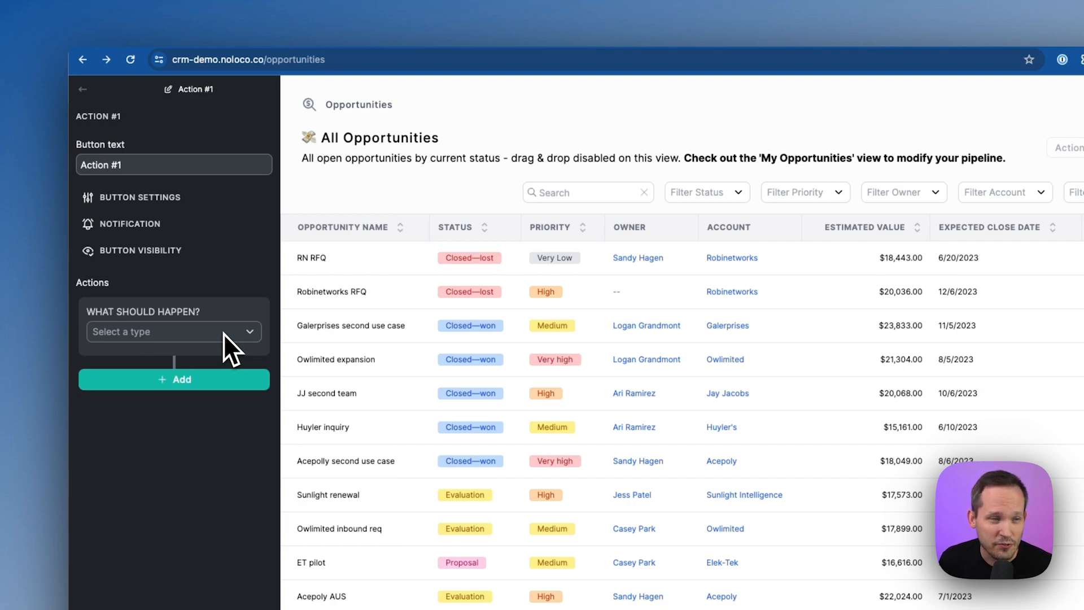
Step: Set the collection button's action type to Navigate to
click(223, 334)
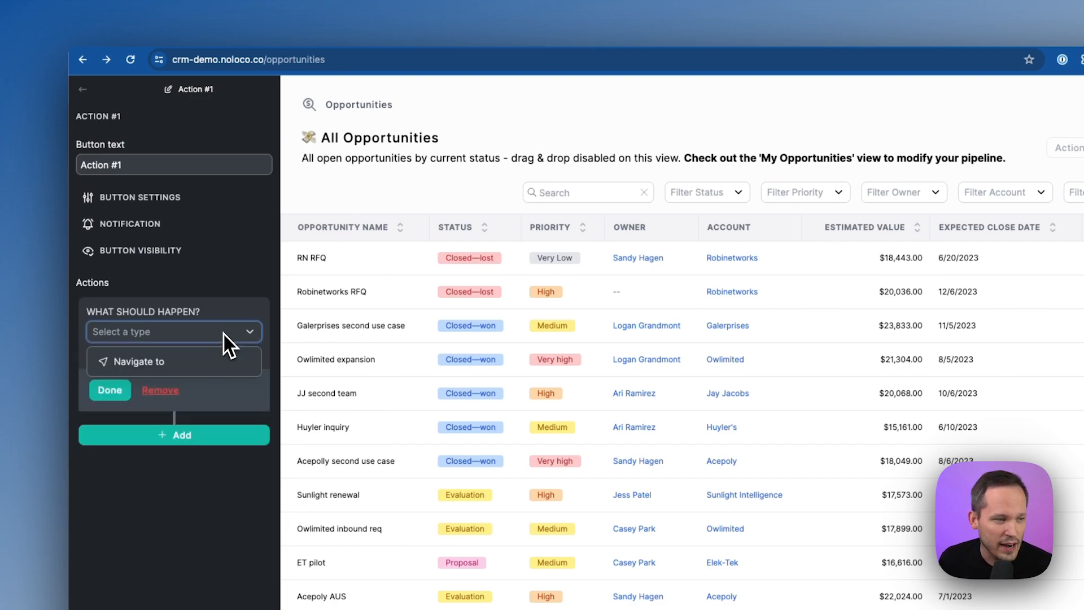
click(205, 364)
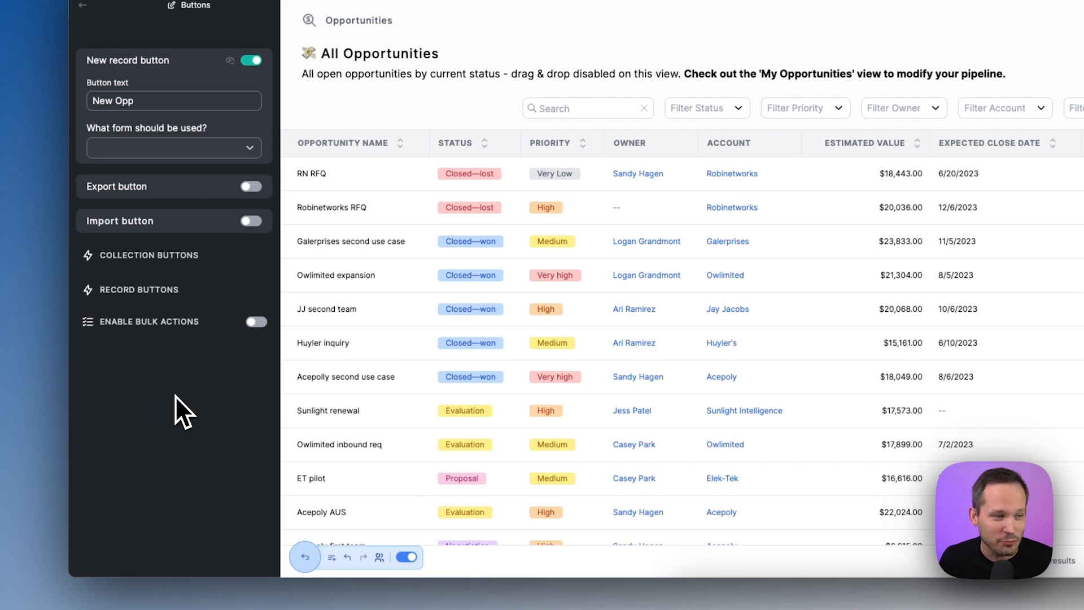
Step: Add a record button to the opportunities view and open it for editing
click(172, 291)
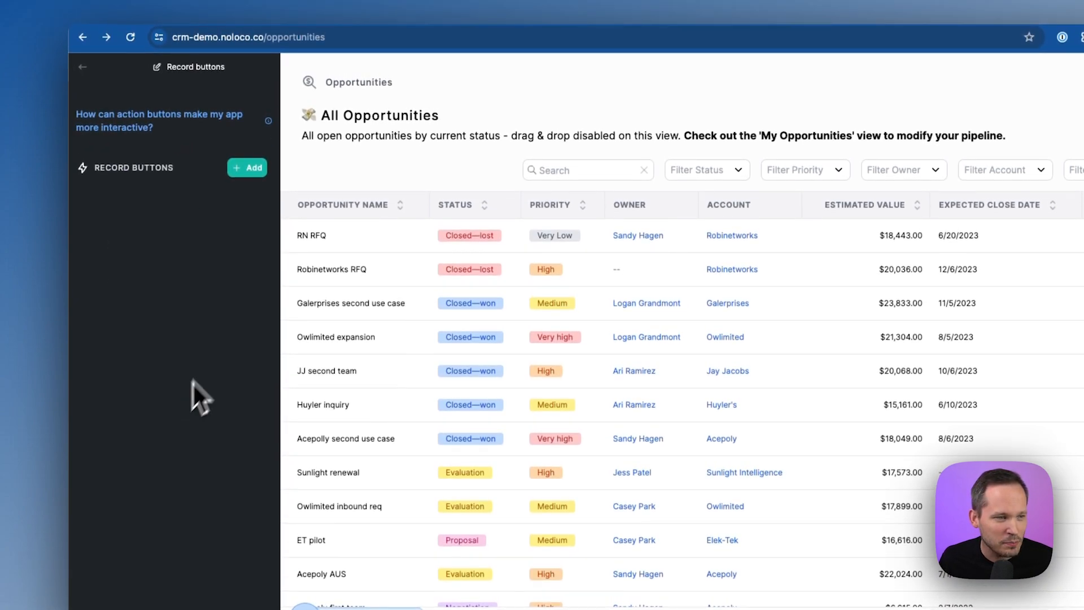
click(248, 167)
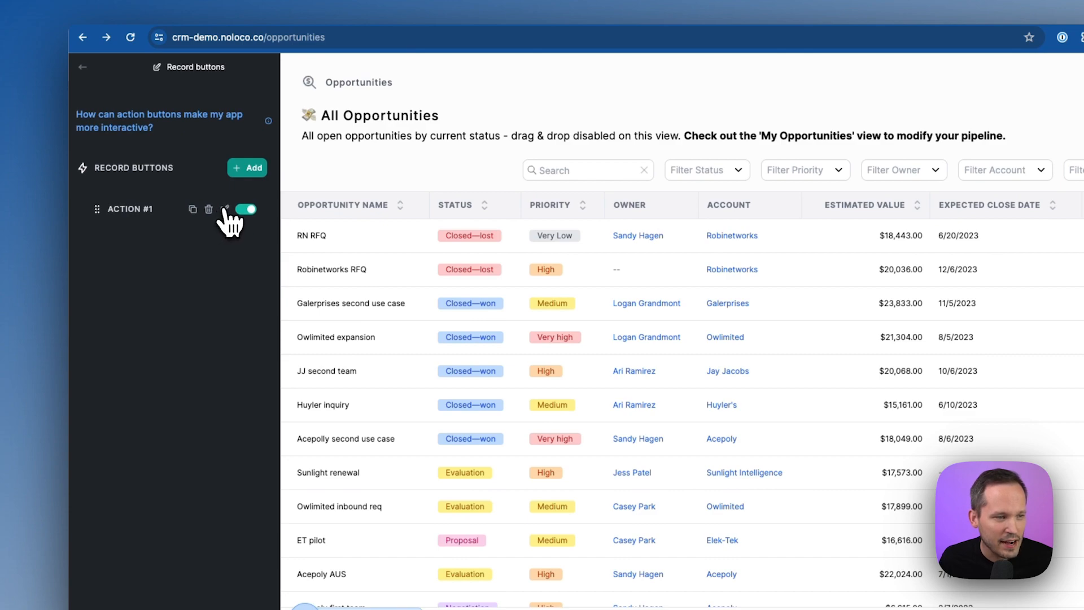
click(225, 209)
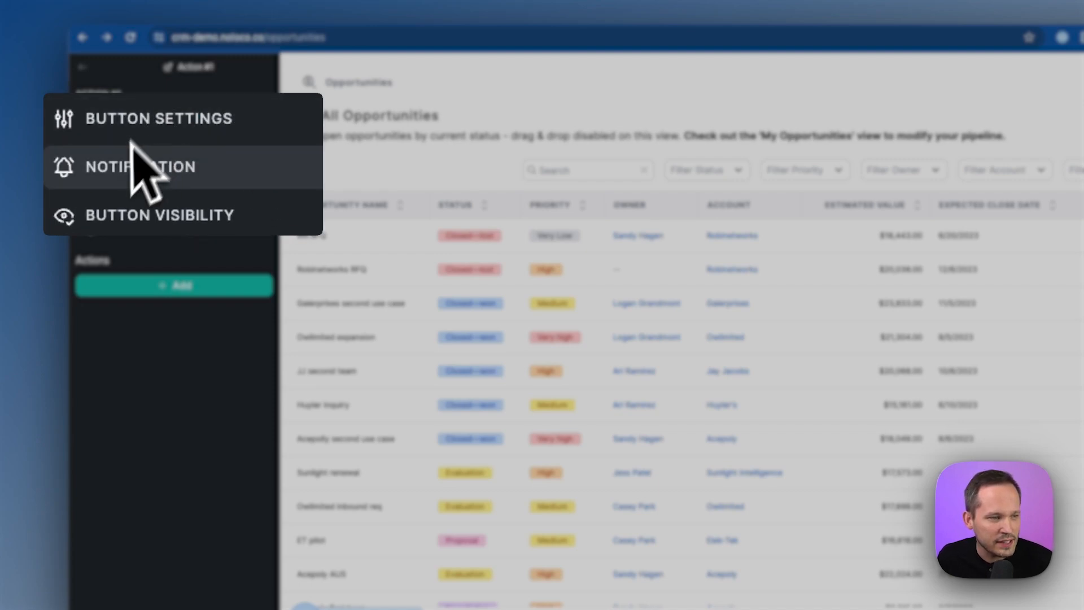
Step: Set the record button's appearance to Success in its button settings
click(164, 176)
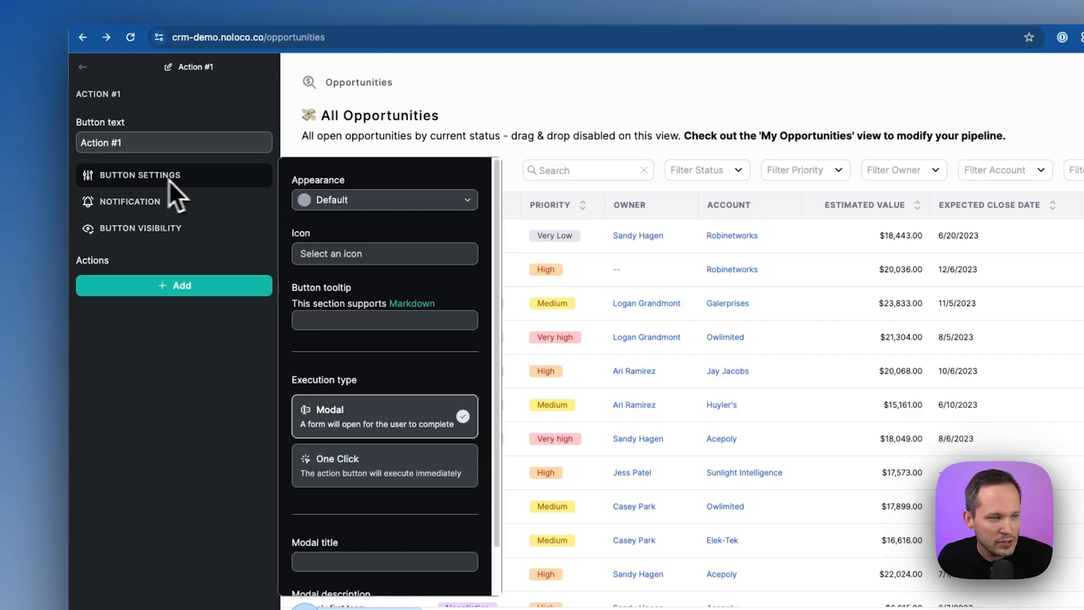
click(359, 199)
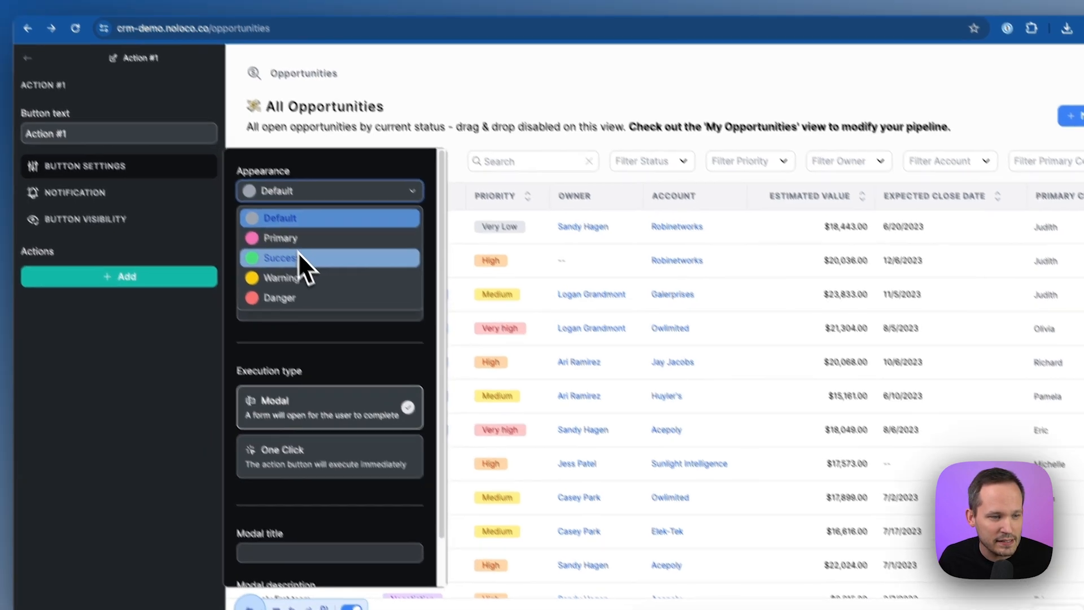
click(286, 240)
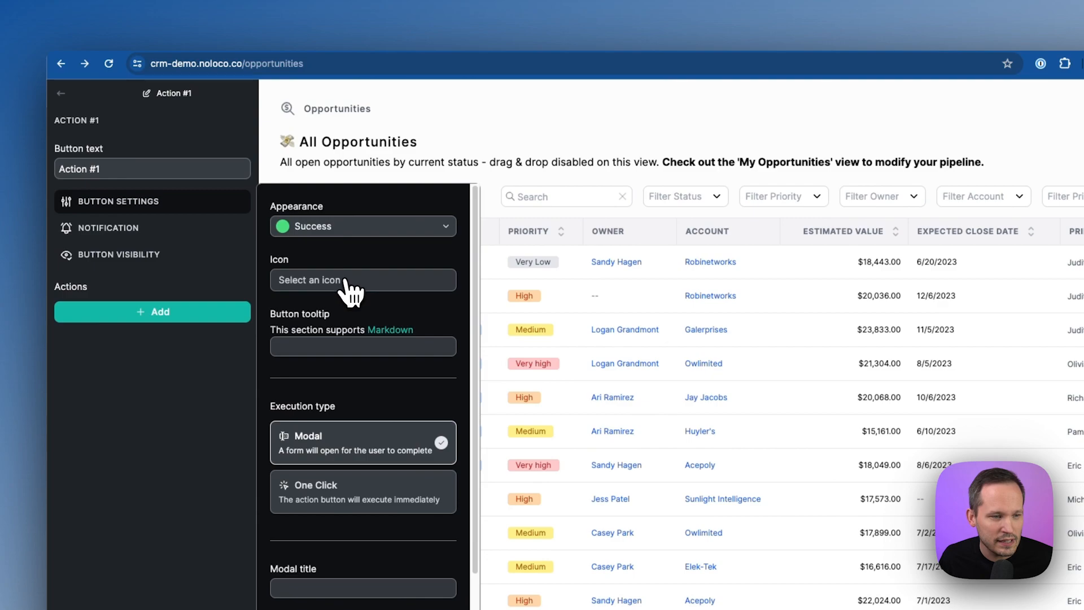
Step: Give the record button the Moneybag icon, found by searching for "mone", and set its execution type to One Click
click(444, 280)
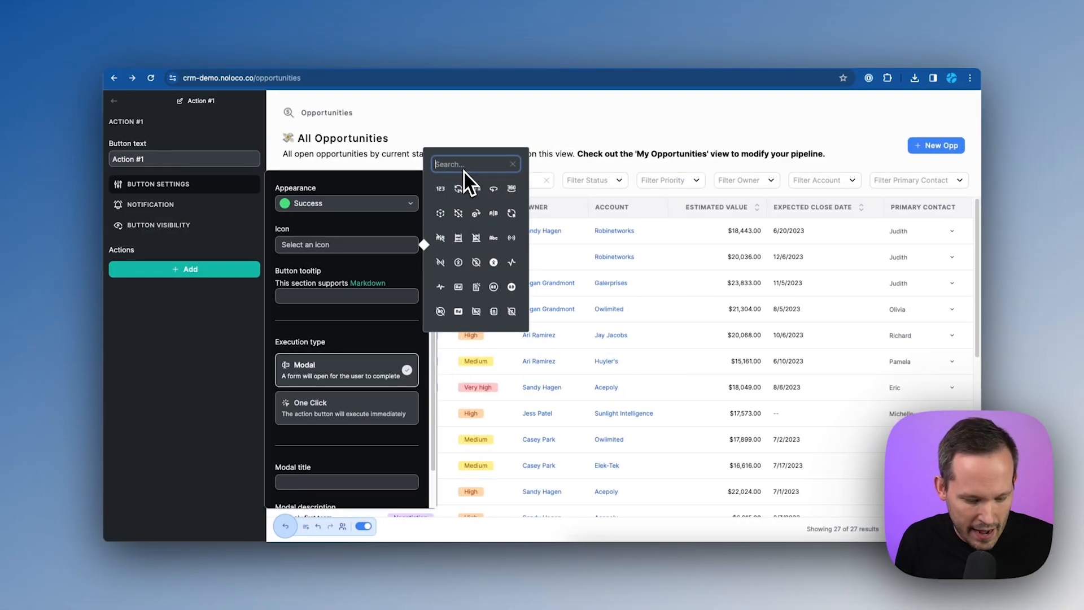
text(mone)
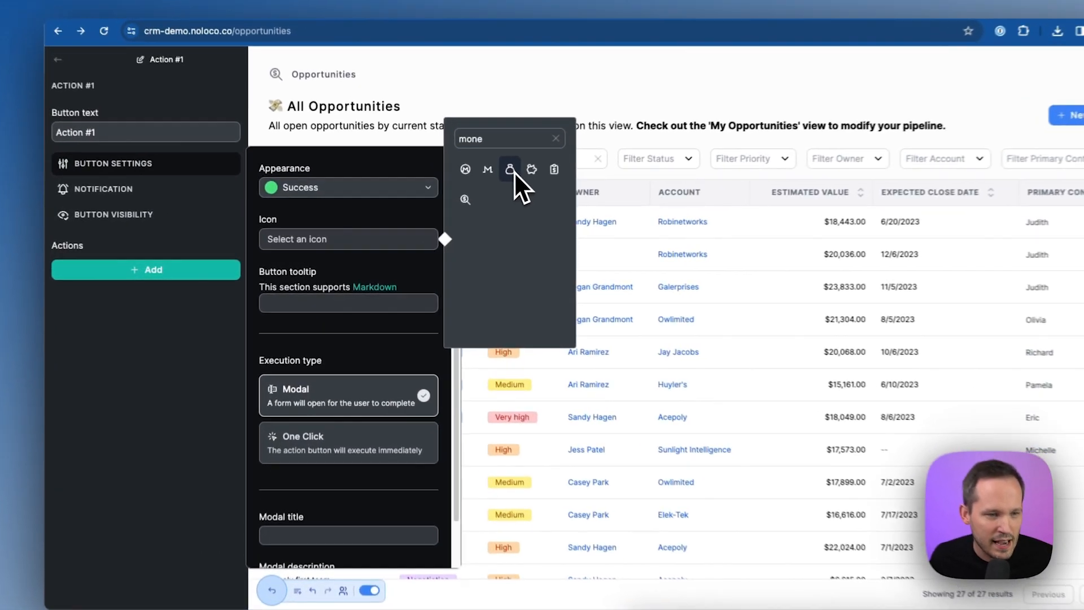
click(476, 188)
click(328, 341)
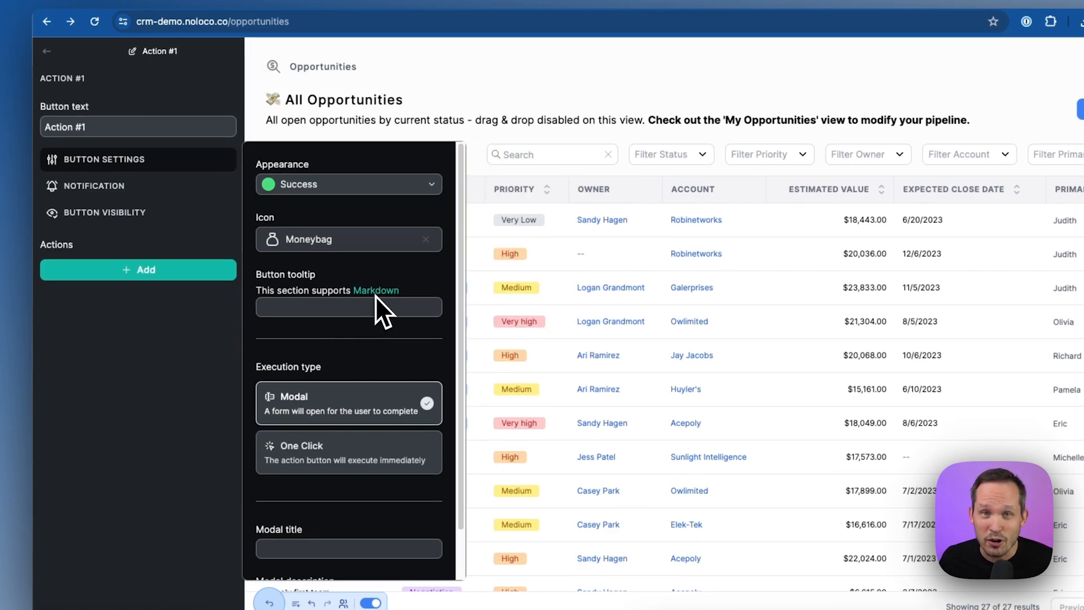
scroll(359, 421, down, 2)
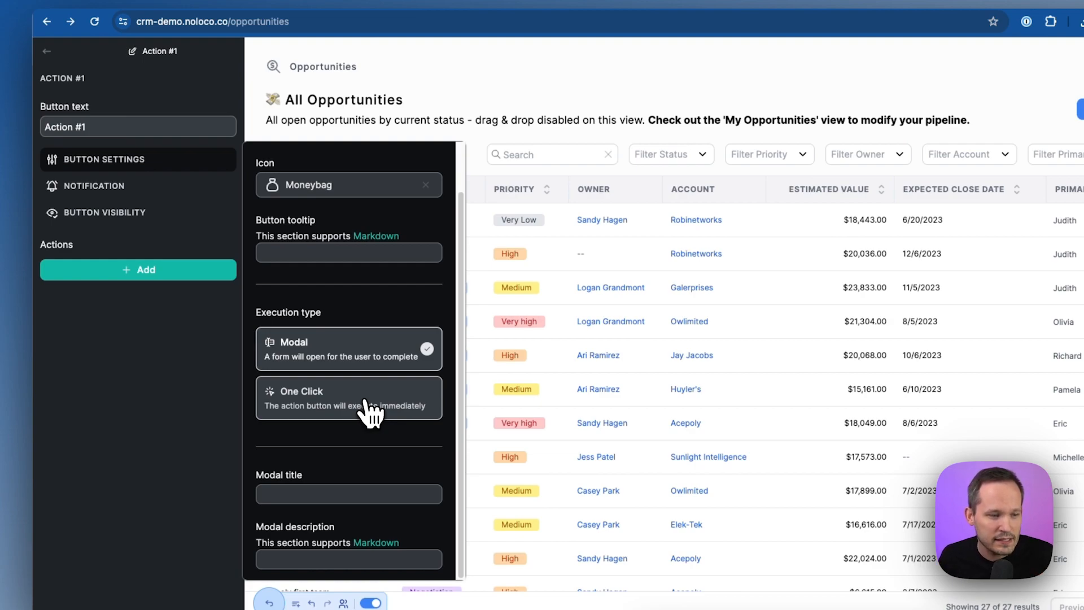
click(370, 413)
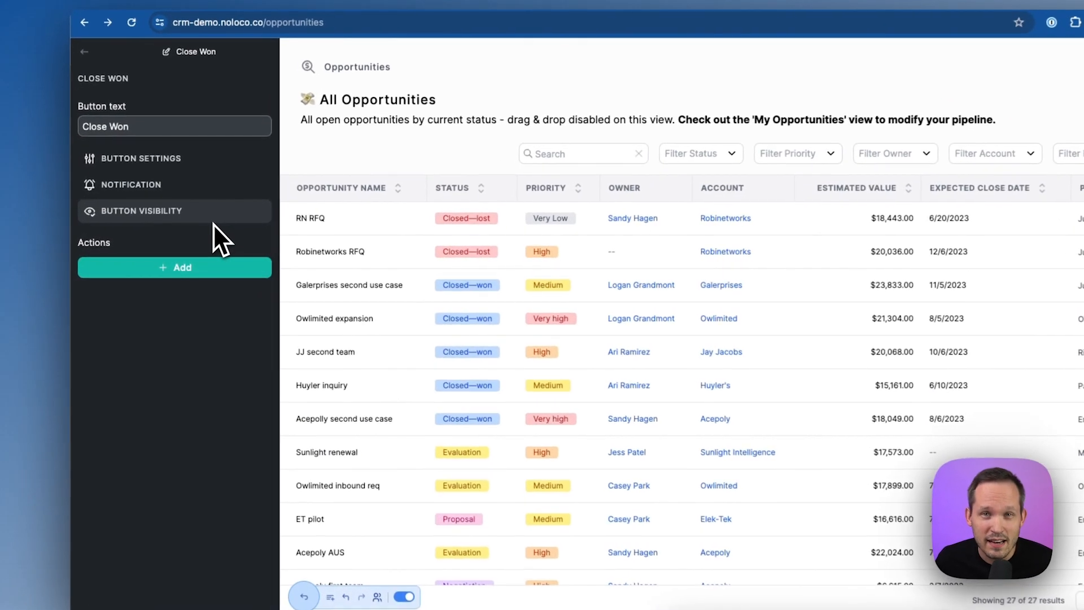
Step: Examine the Close Won button's notification and visibility settings, including the custom rule options
click(202, 189)
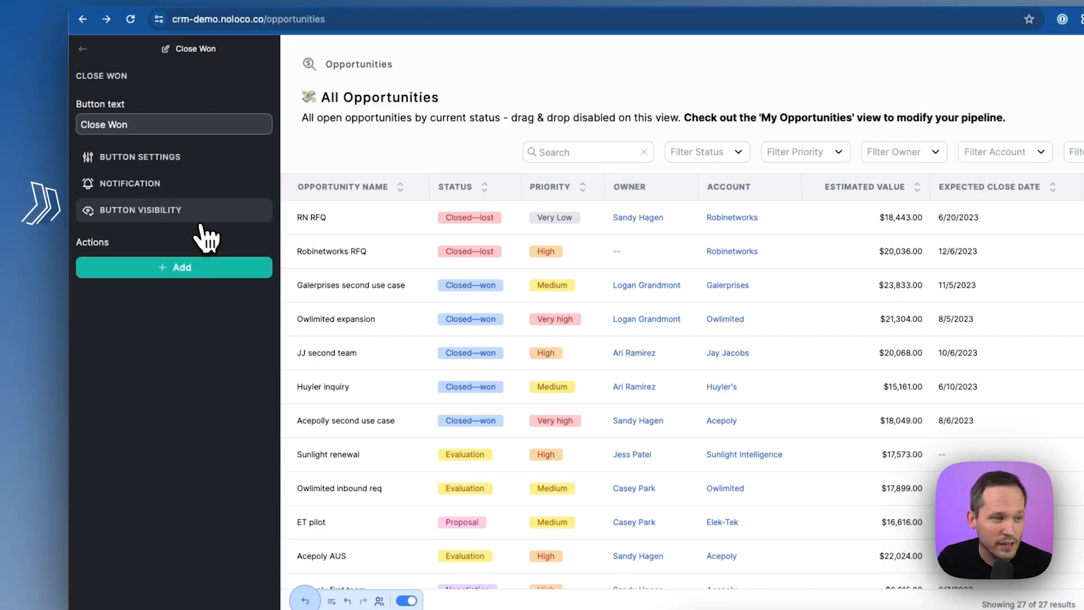
click(201, 222)
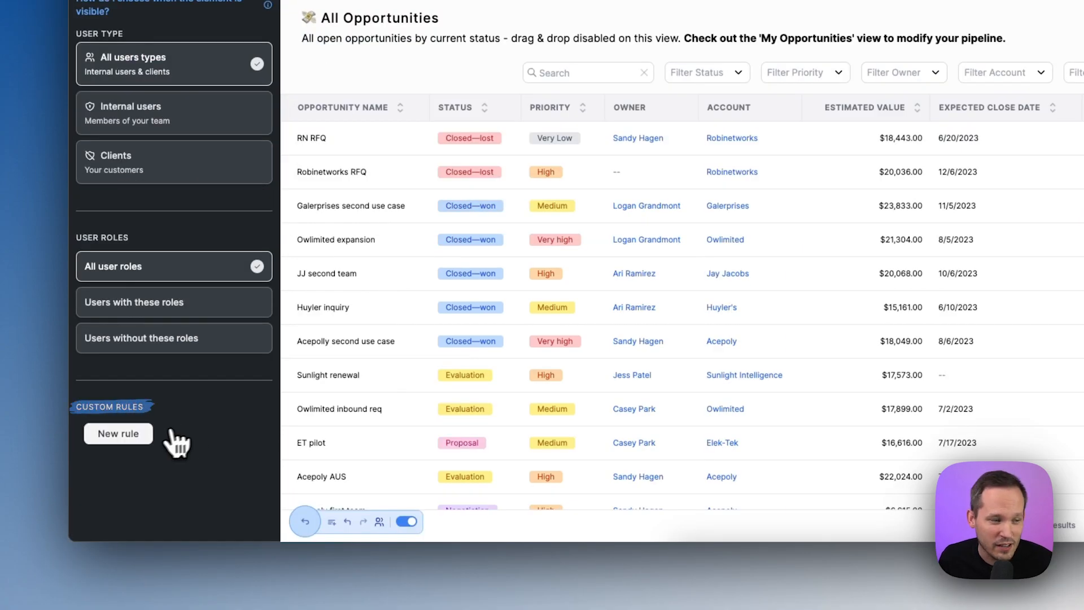
click(133, 435)
scroll(148, 446, down, 1)
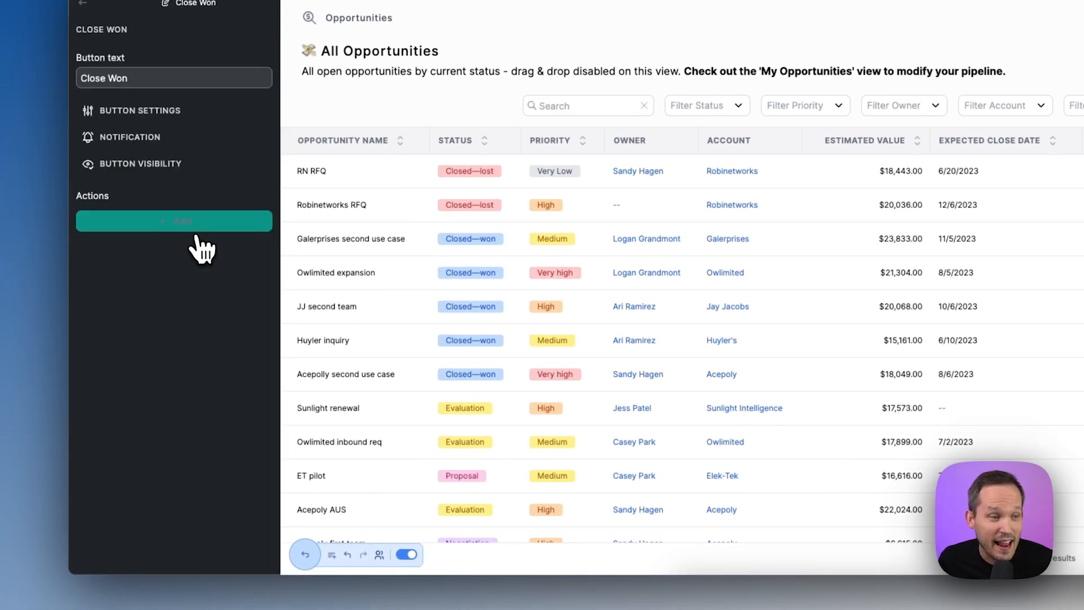
Step: Add an Update a record action to the Close Won button that targets This record
click(195, 231)
click(178, 250)
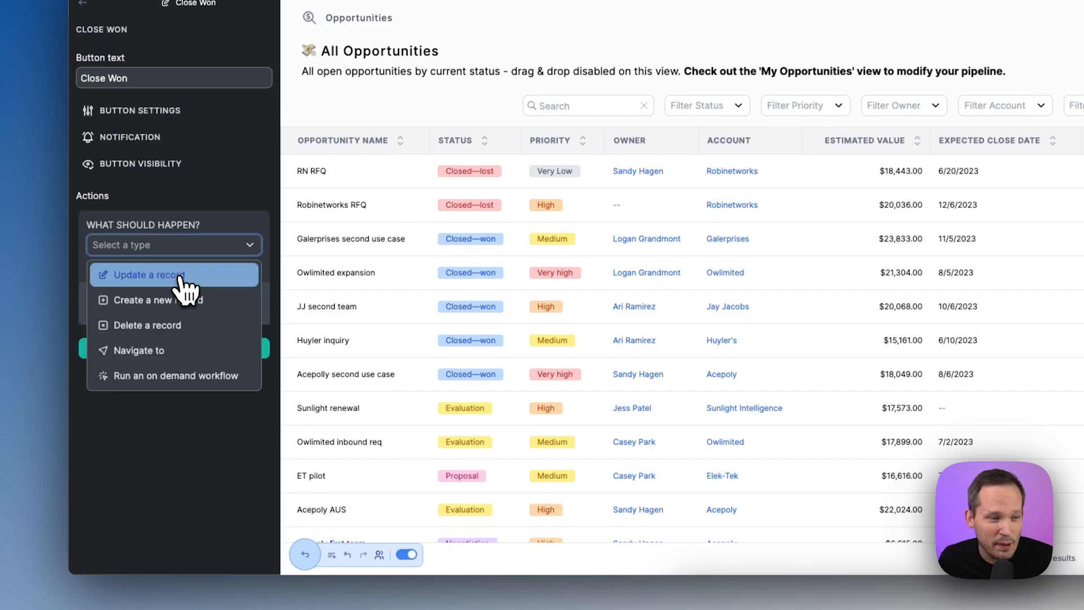
click(179, 276)
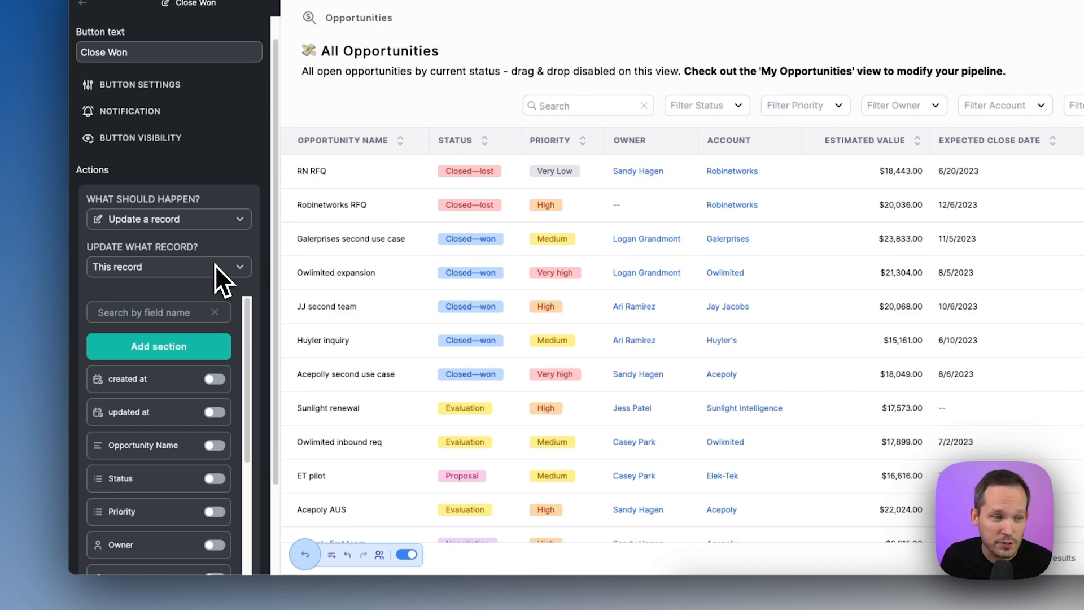
click(215, 264)
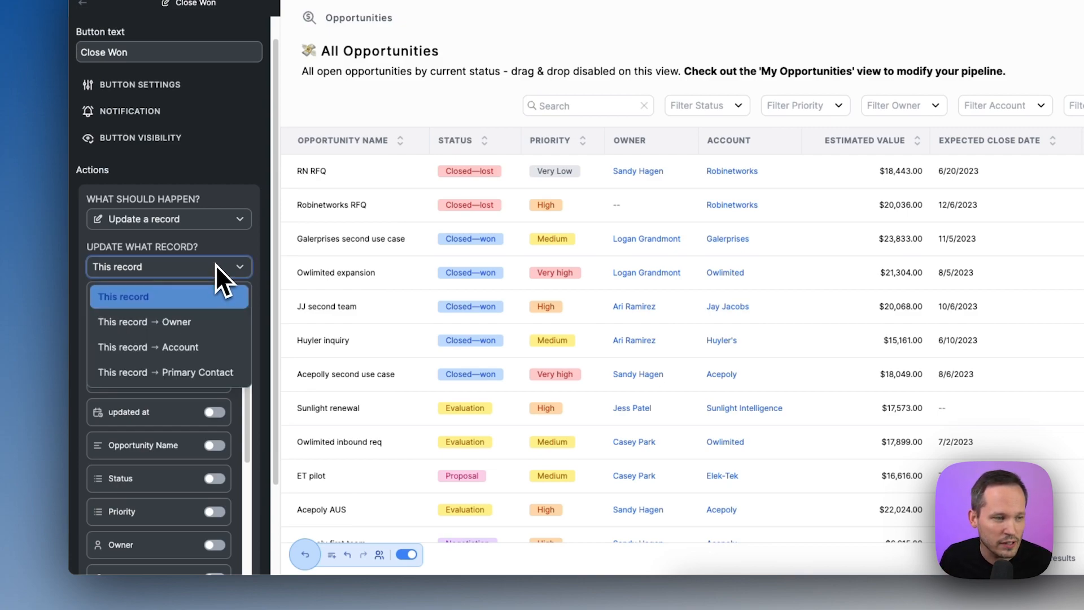
click(215, 300)
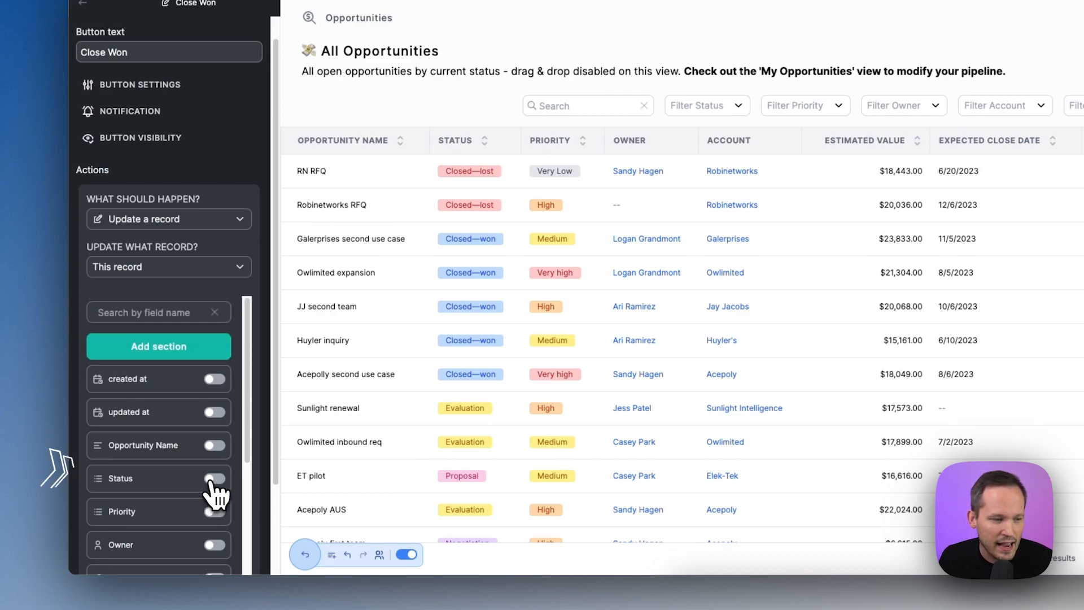
Step: Include the Status field in the update action and give it the fixed hidden value Closed—won
click(214, 479)
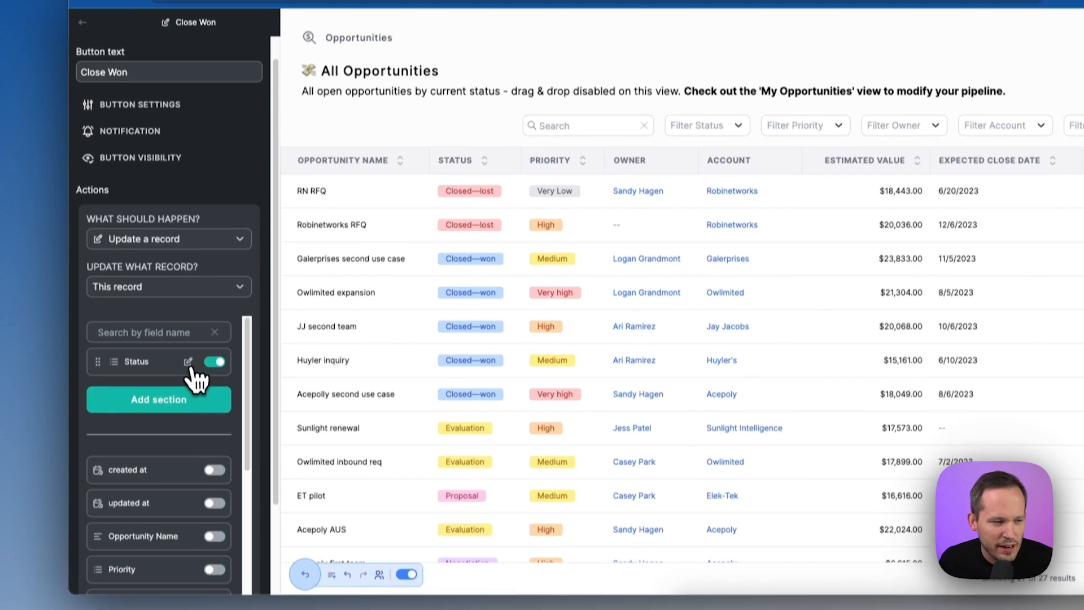
click(188, 342)
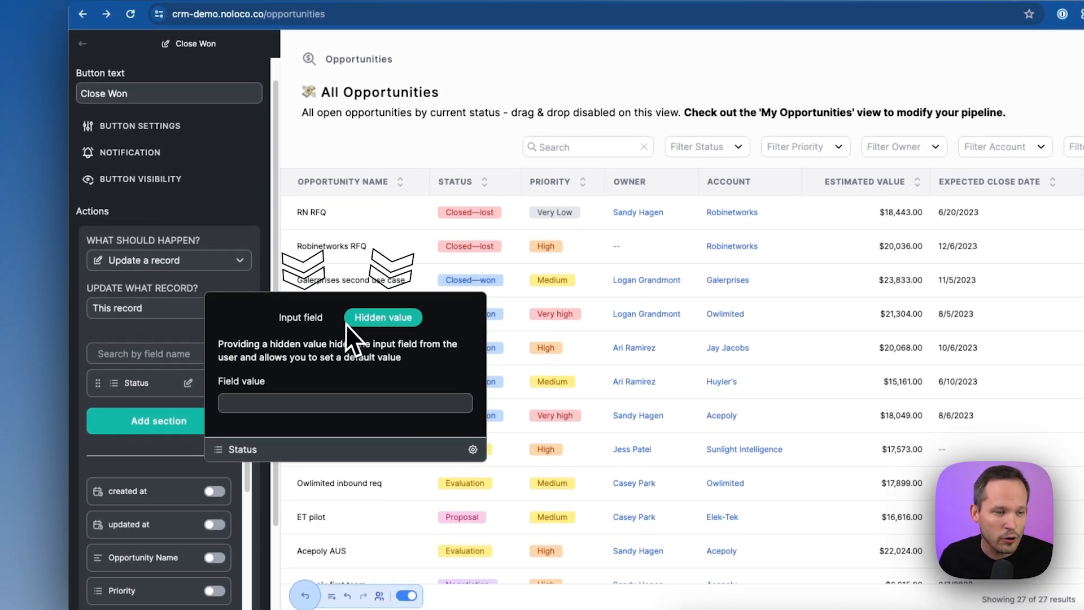
click(315, 321)
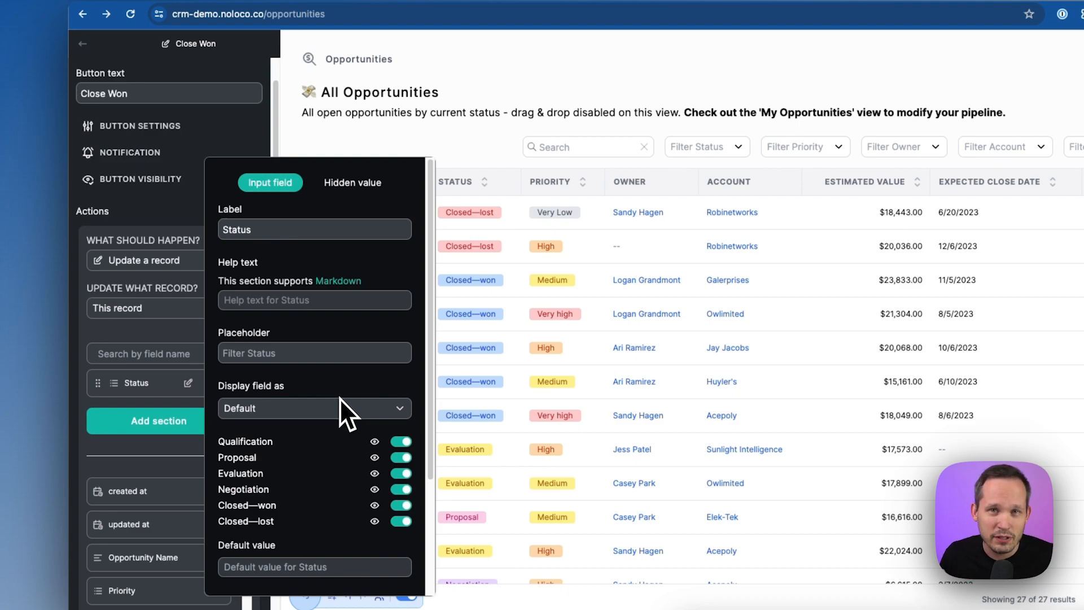
click(352, 182)
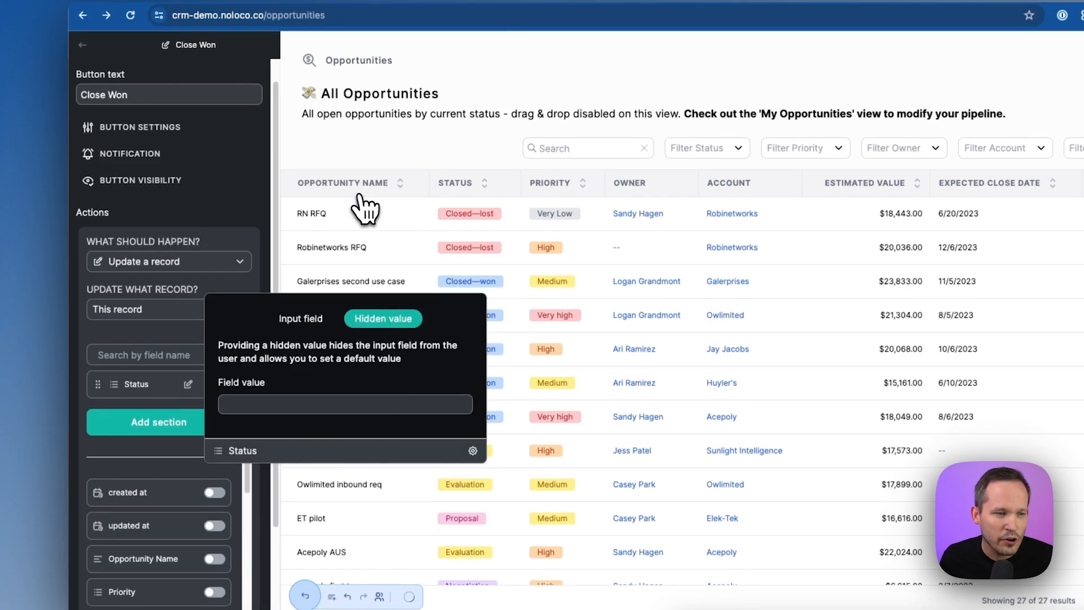
click(326, 405)
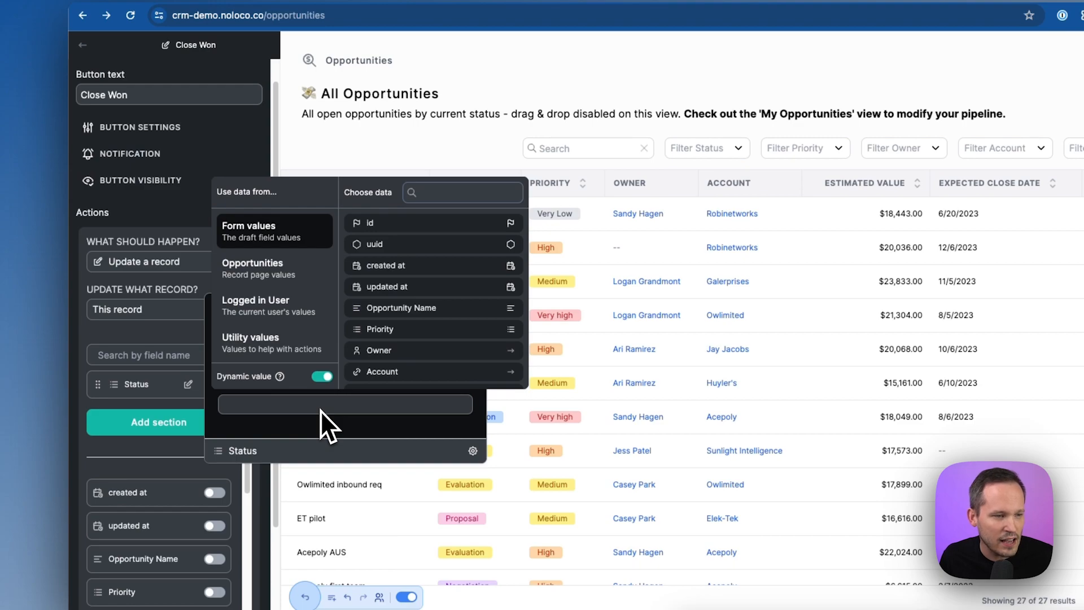
click(323, 376)
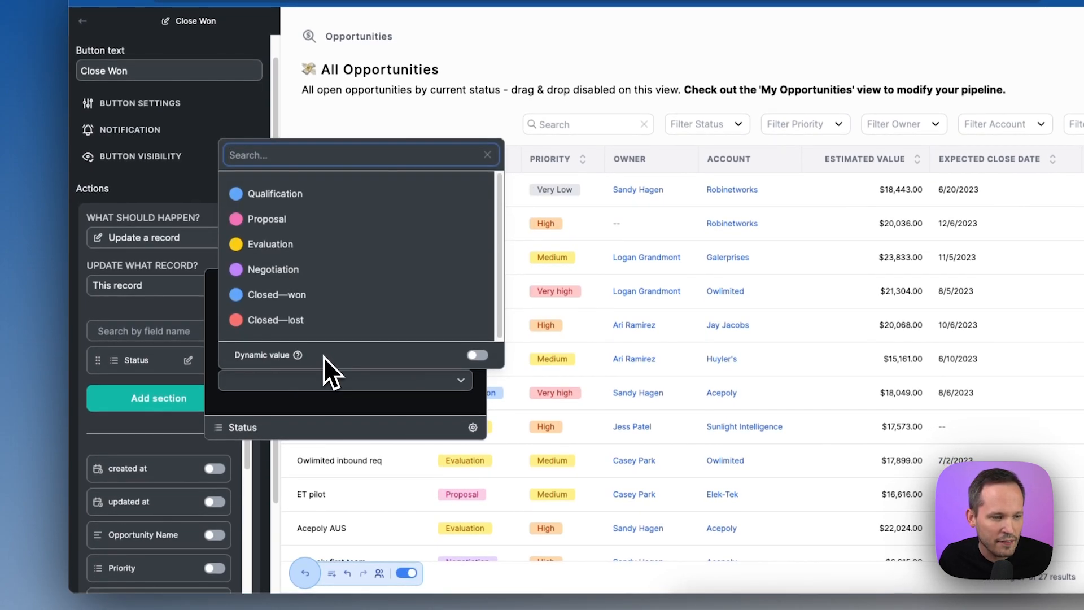
click(330, 303)
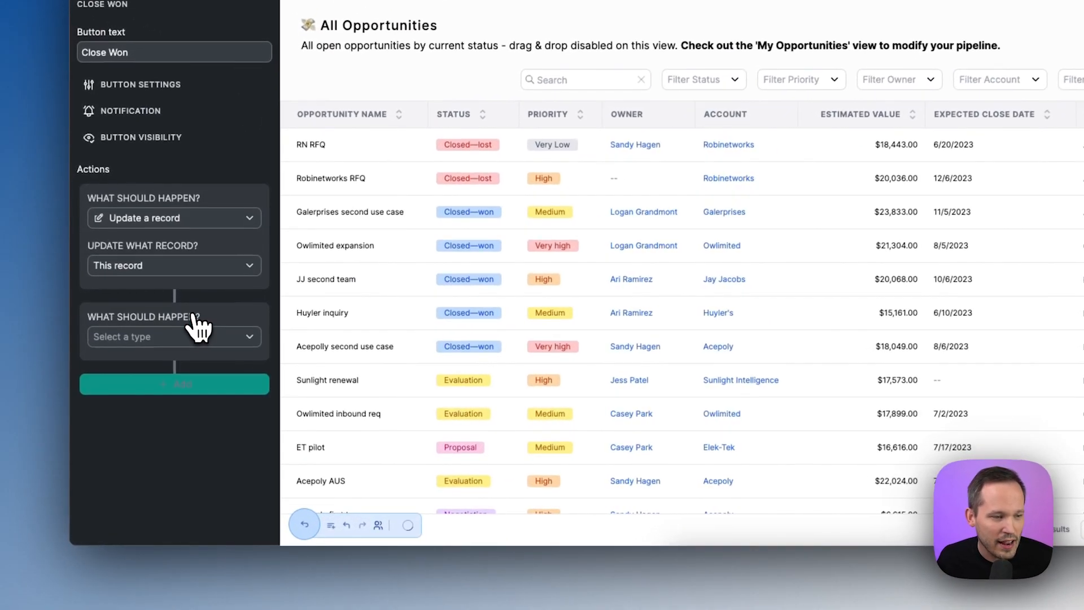
Step: Add a Run an on demand workflow action to the Close Won button, running Opportunity Won Notification on This record
click(191, 336)
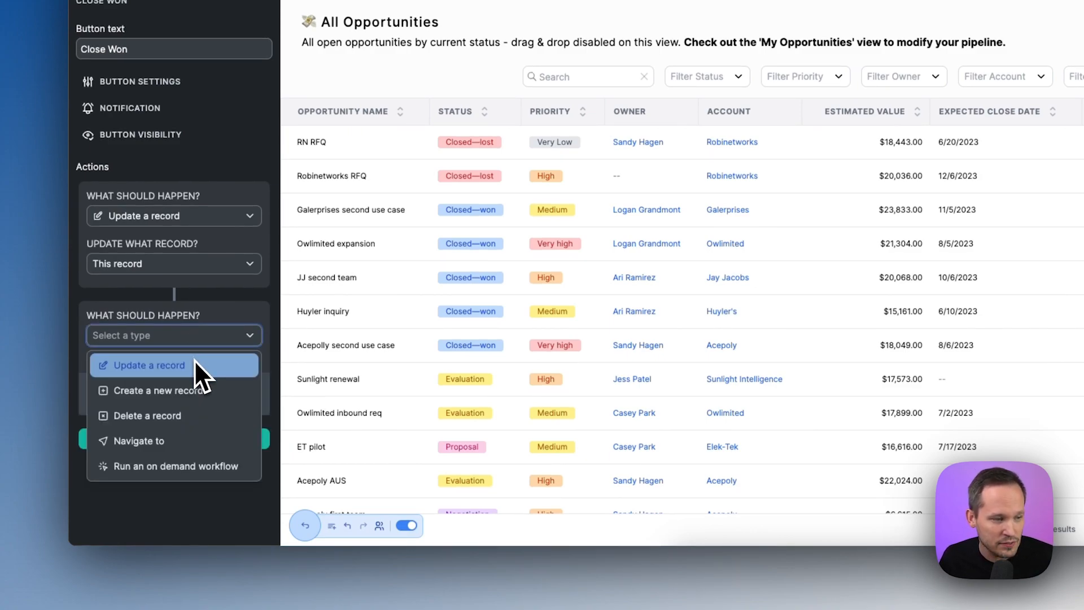
click(216, 464)
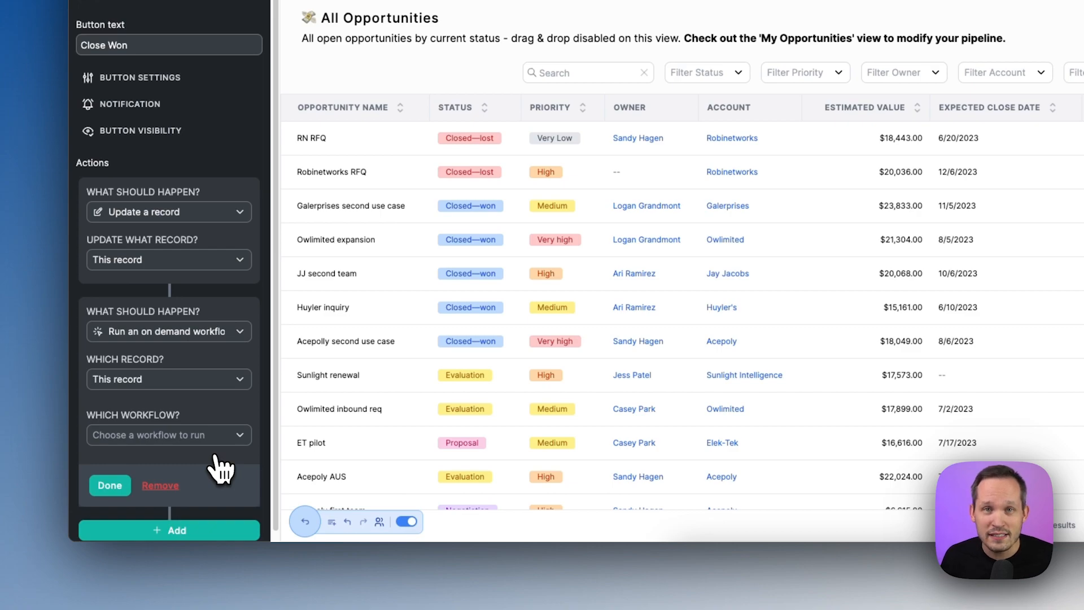
click(215, 435)
click(216, 464)
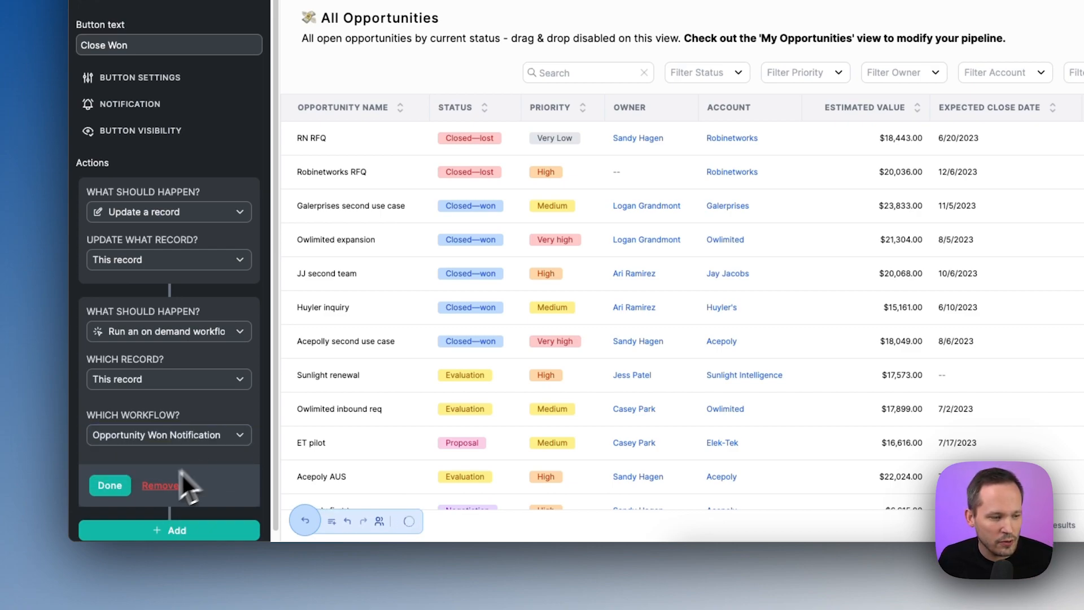
click(109, 485)
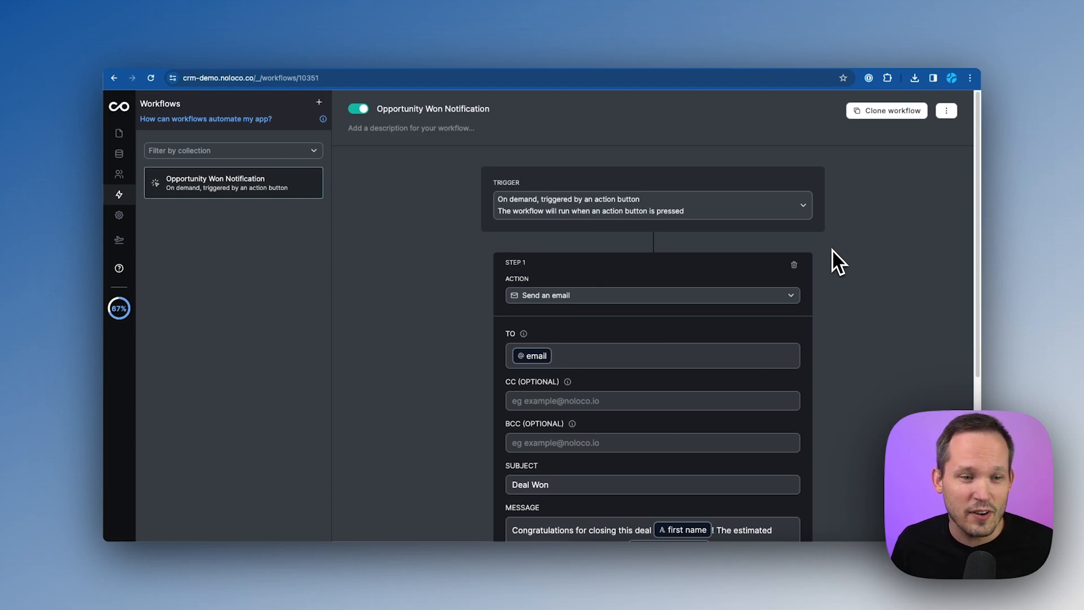
Step: Examine the Opportunity Won Notification workflow's trigger and the recipient, subject and message of its Send an email step
scroll(831, 305, down, 1)
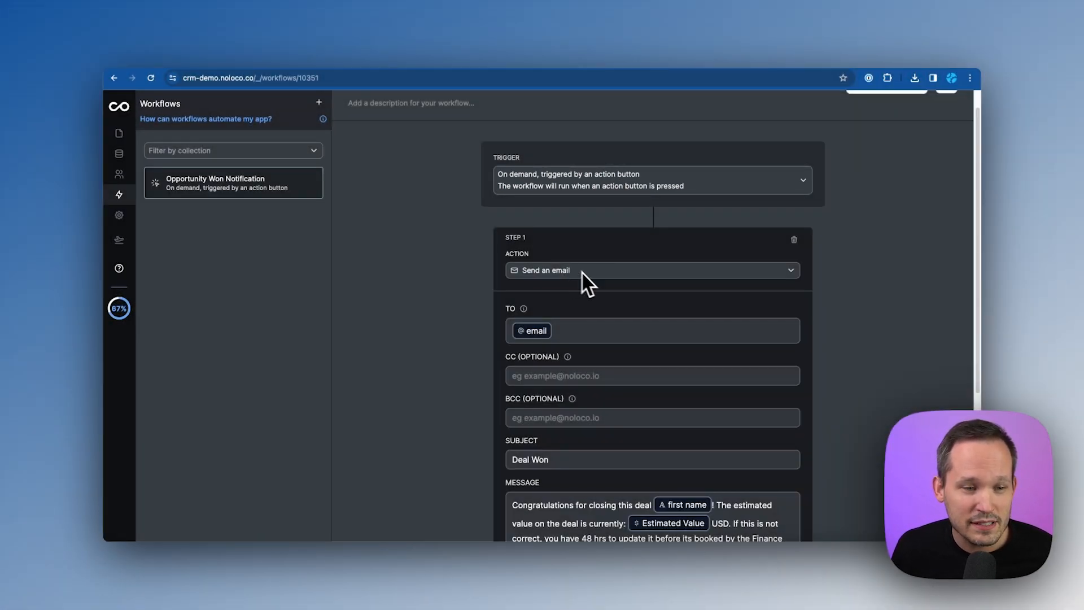
scroll(602, 280, down, 5)
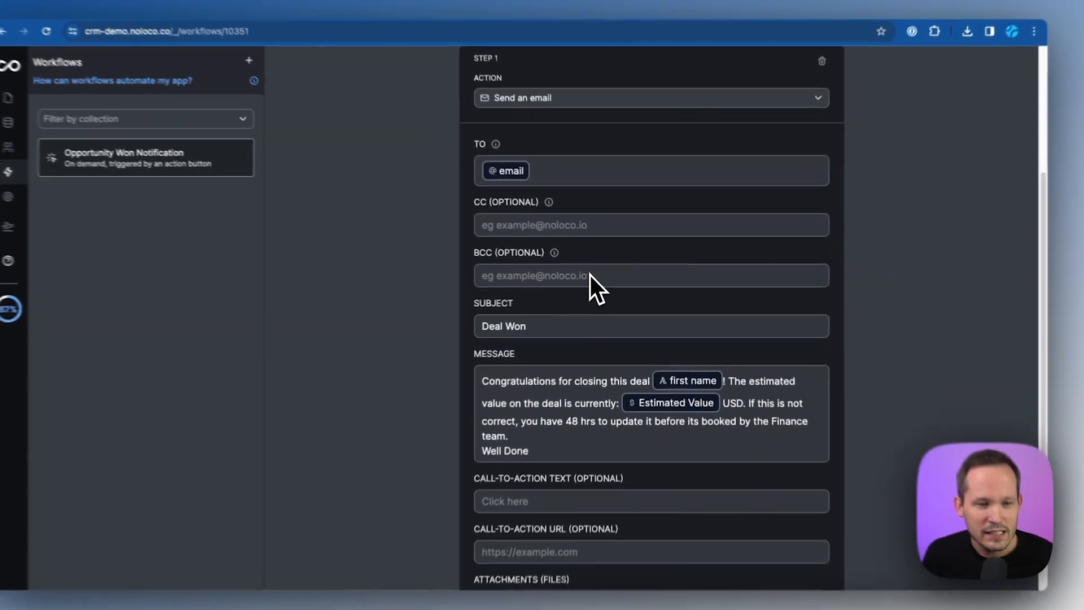
mouse_move(571, 223)
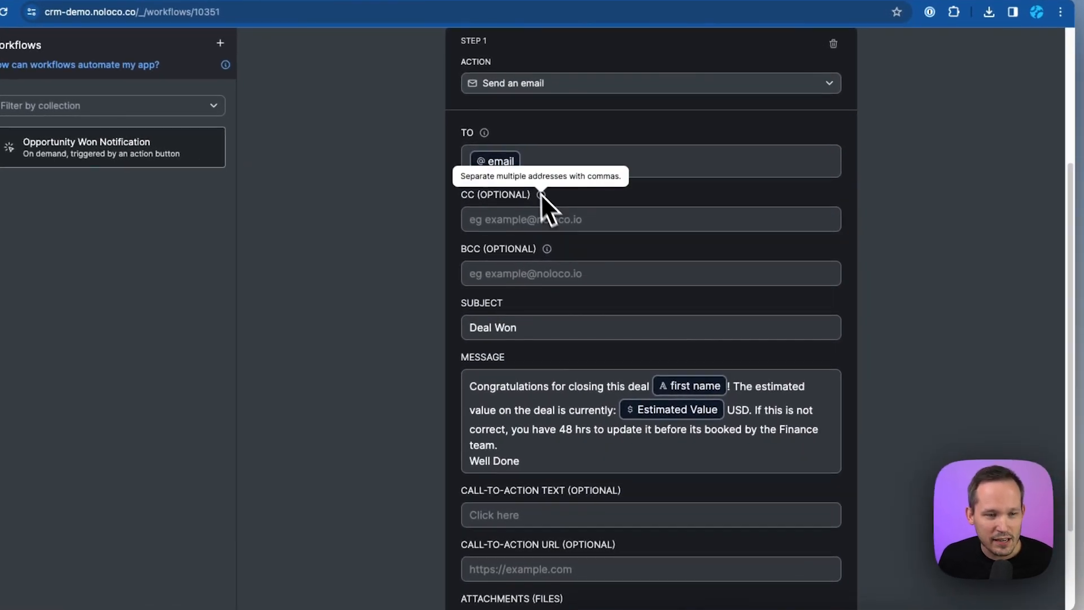
scroll(568, 366, down, 3)
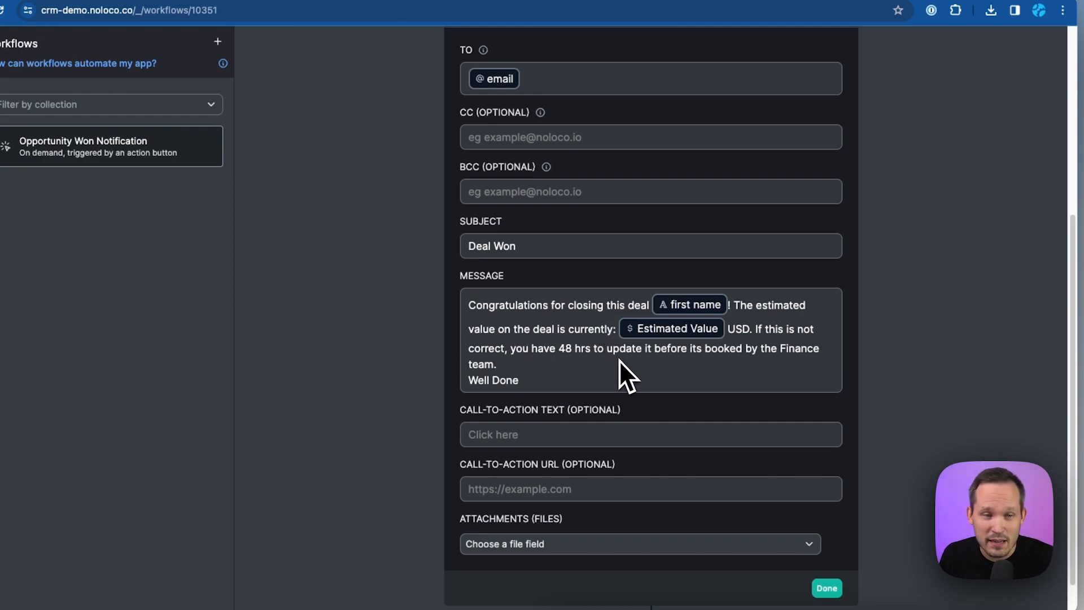
scroll(631, 366, down, 1)
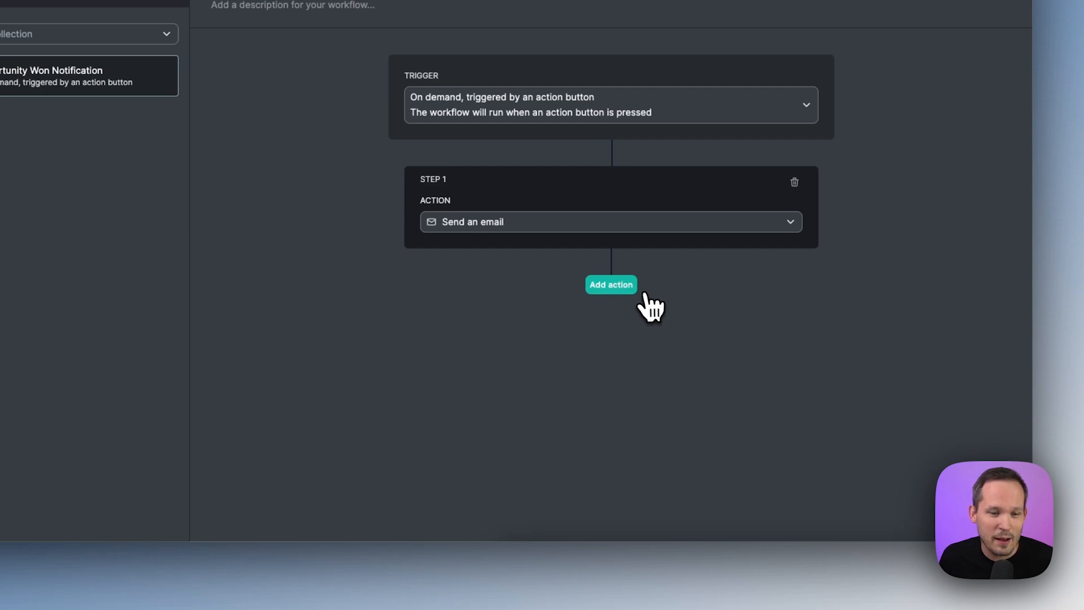
Step: Add a second action step to the workflow and look through the available action types
click(627, 288)
click(612, 334)
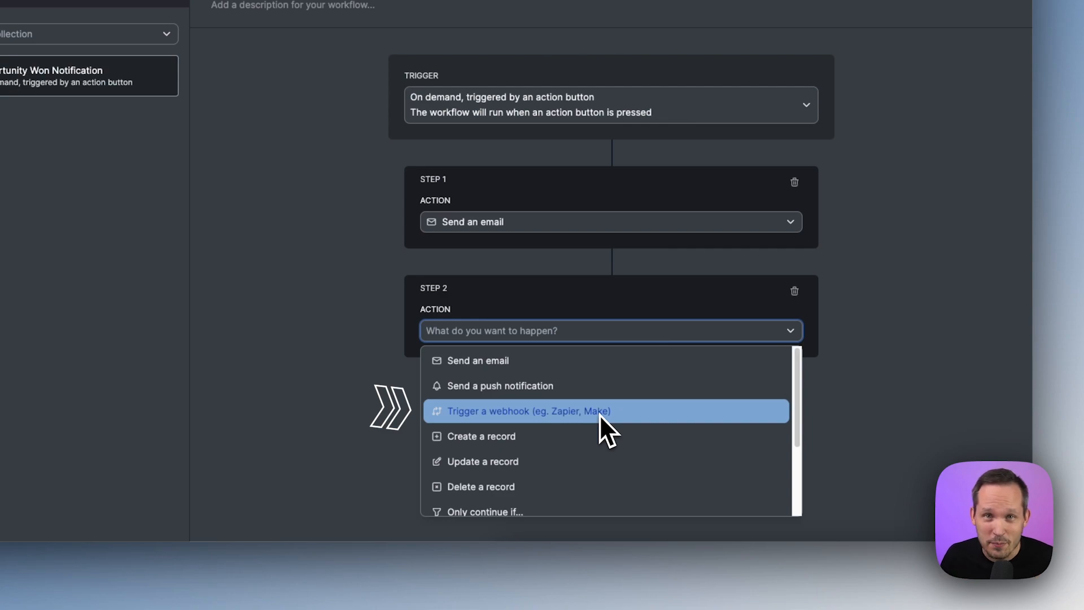
scroll(520, 503, down, 3)
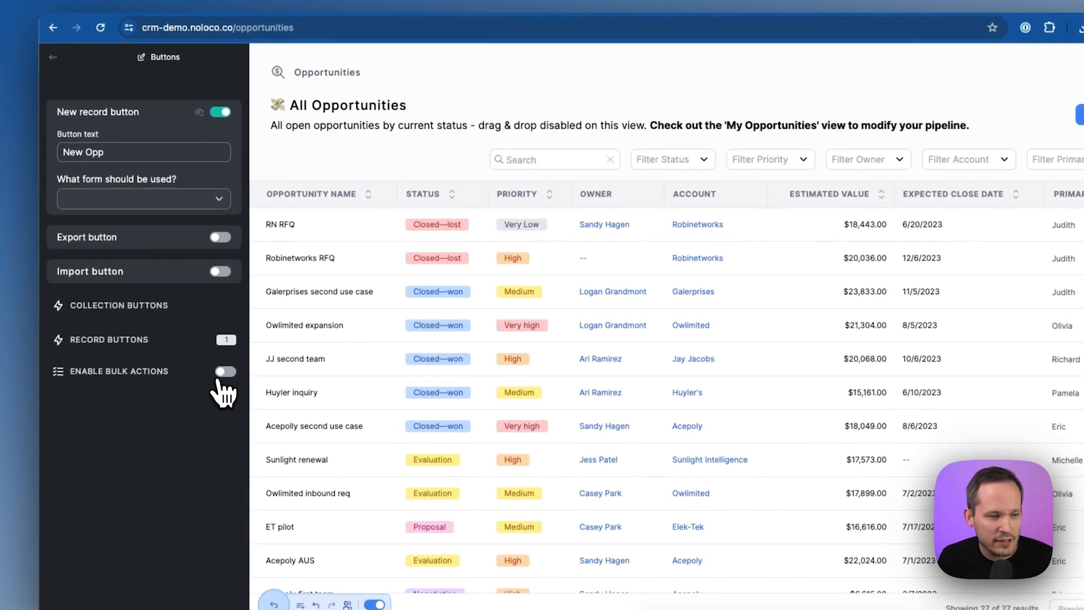
Step: Leave build mode on the All Opportunities view and run Close Won on the Sunlight renewal opportunity
click(225, 373)
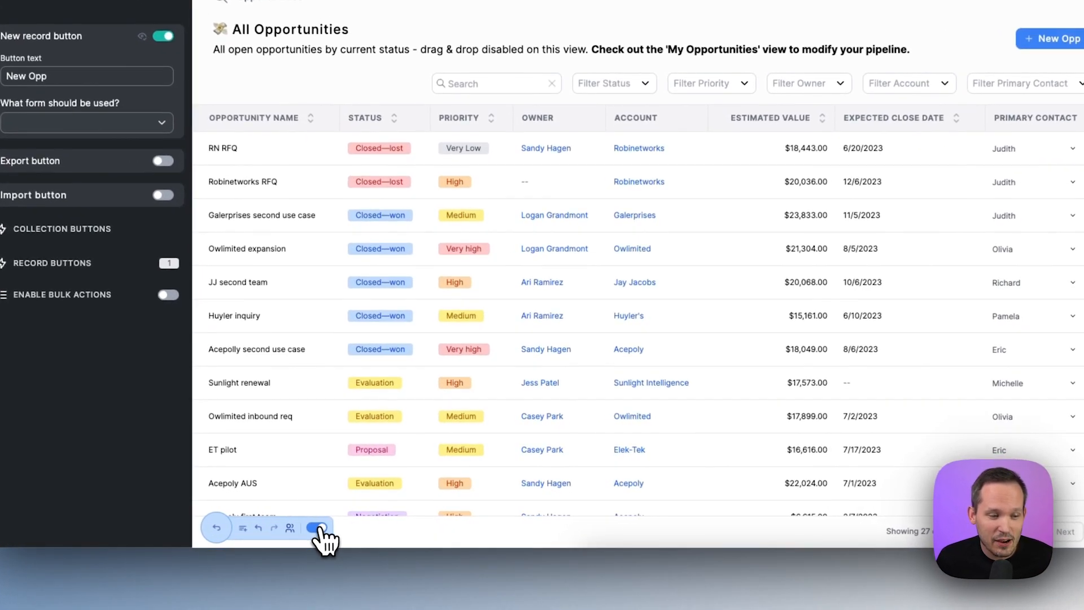
click(317, 529)
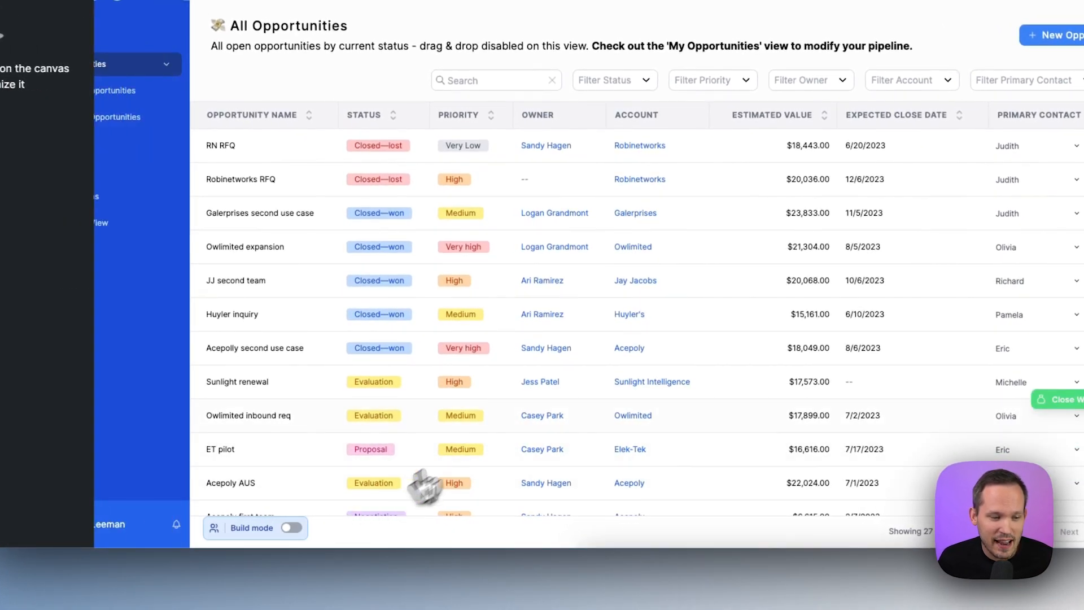
scroll(852, 300, down, 1)
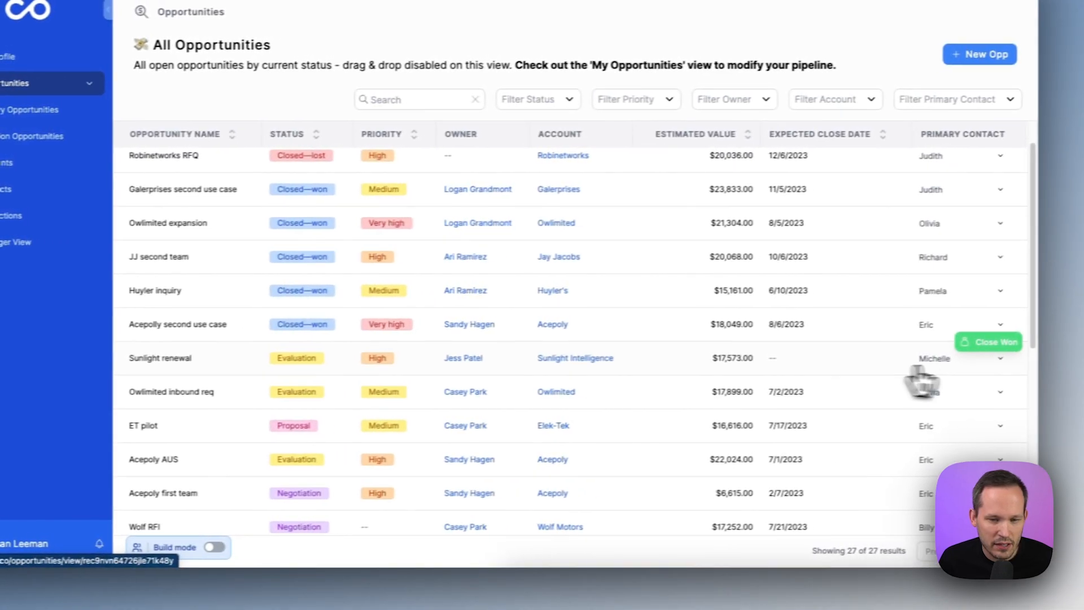
click(994, 344)
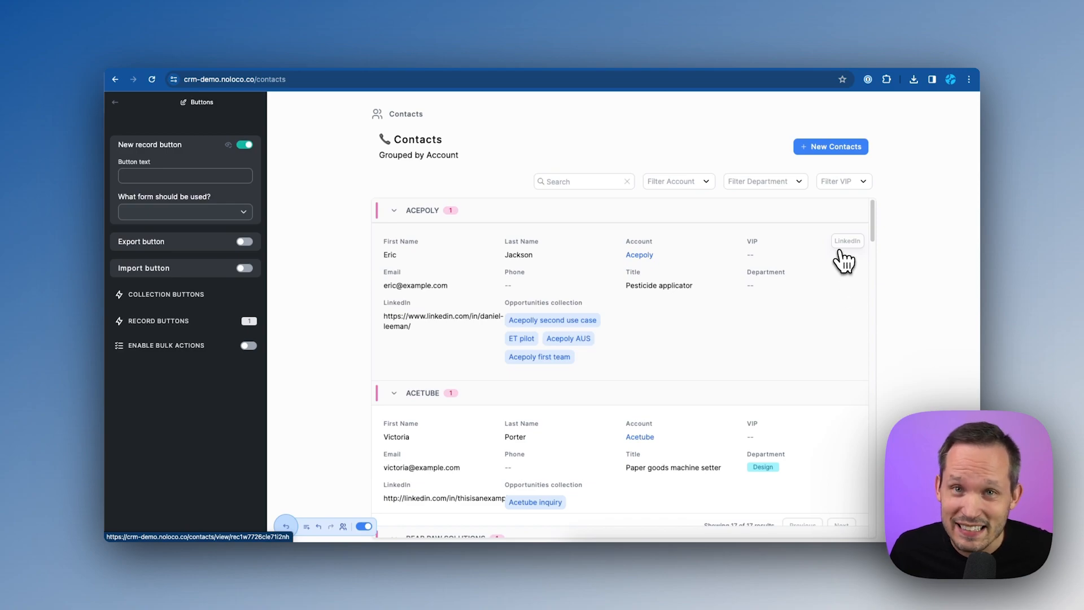
Step: Open the Acepoly contact's record page and enable its LinkedIn action button
click(845, 261)
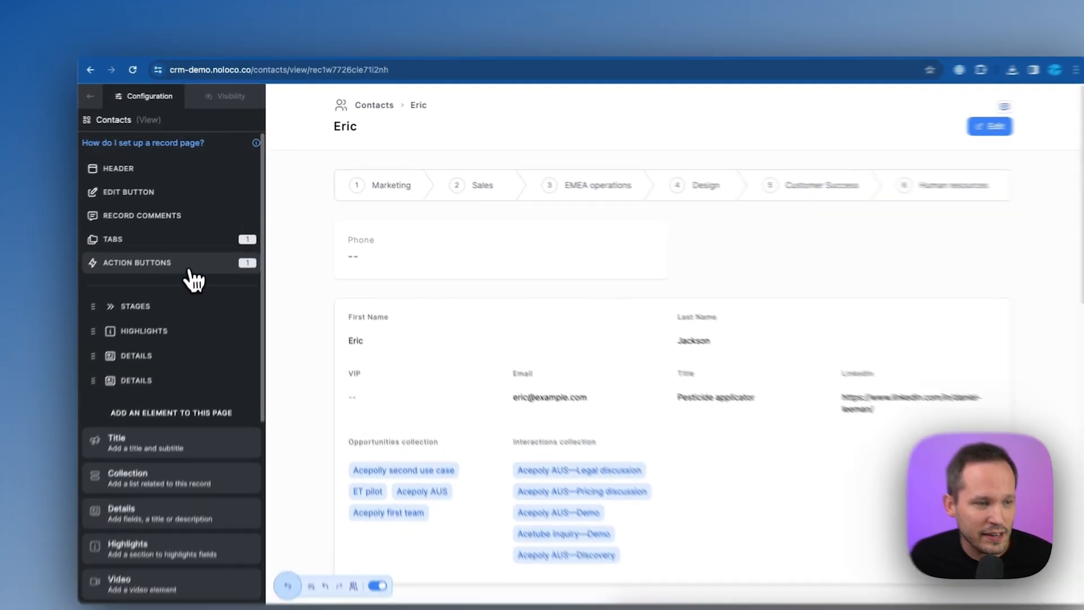
click(187, 249)
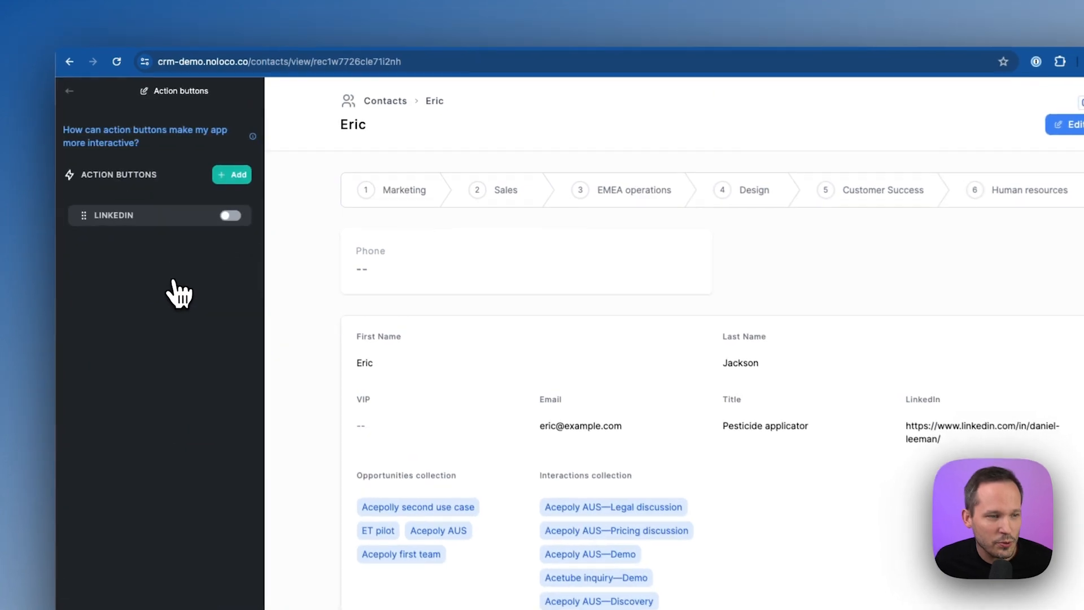
click(230, 217)
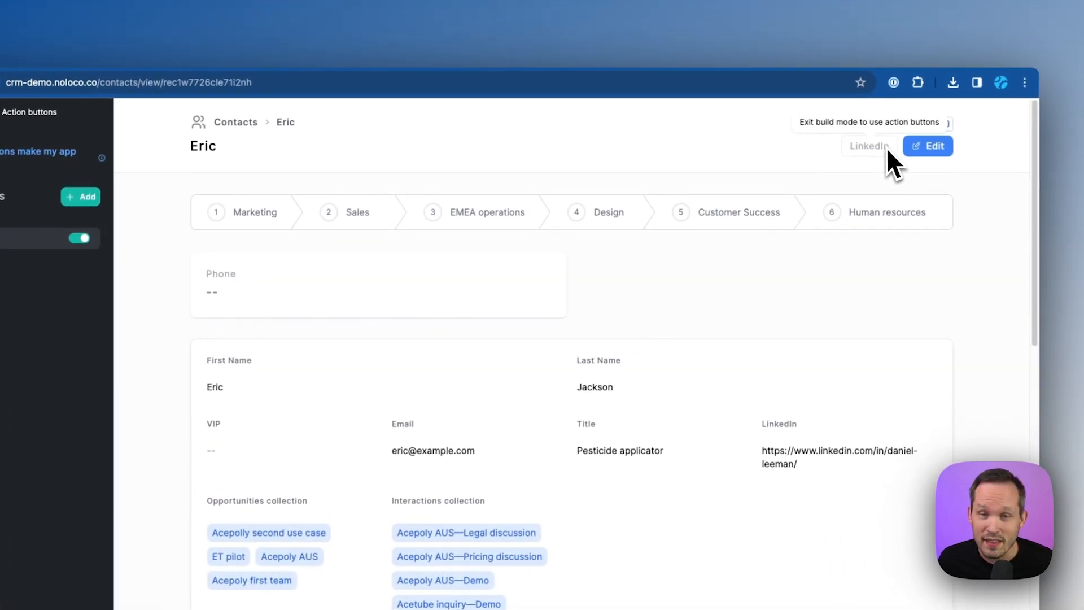
click(867, 148)
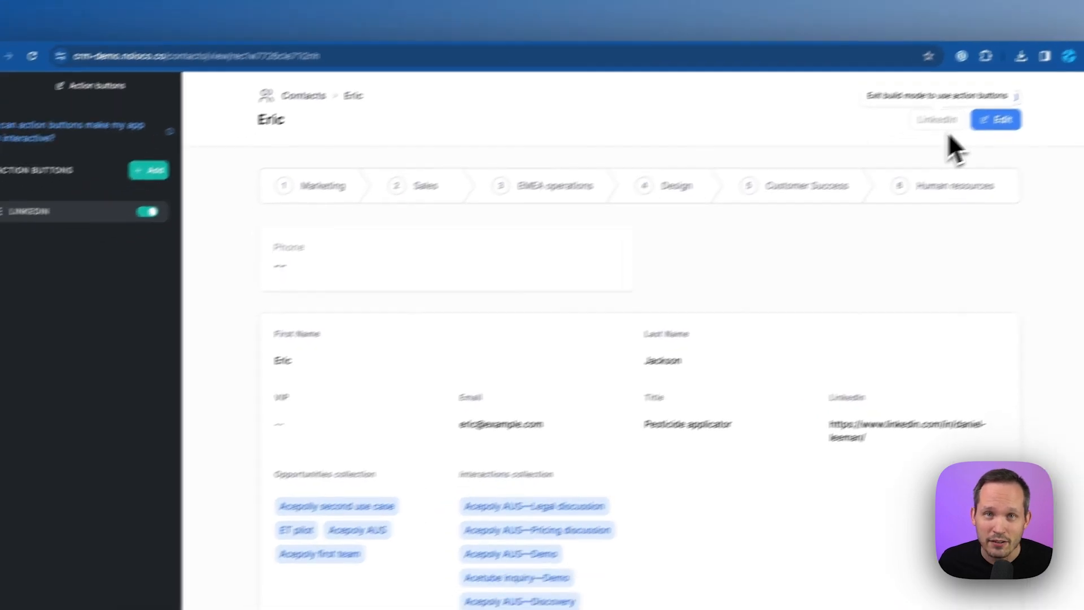
Step: Give the LinkedIn button a Navigate to action with a URL link that uses the contact's LinkedIn field
click(140, 285)
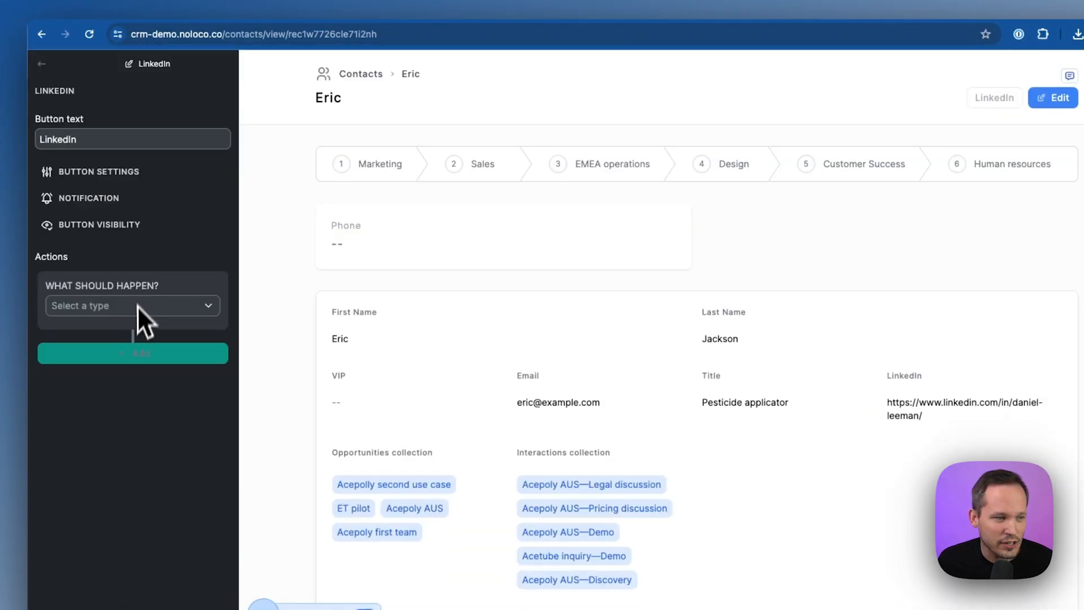
click(121, 307)
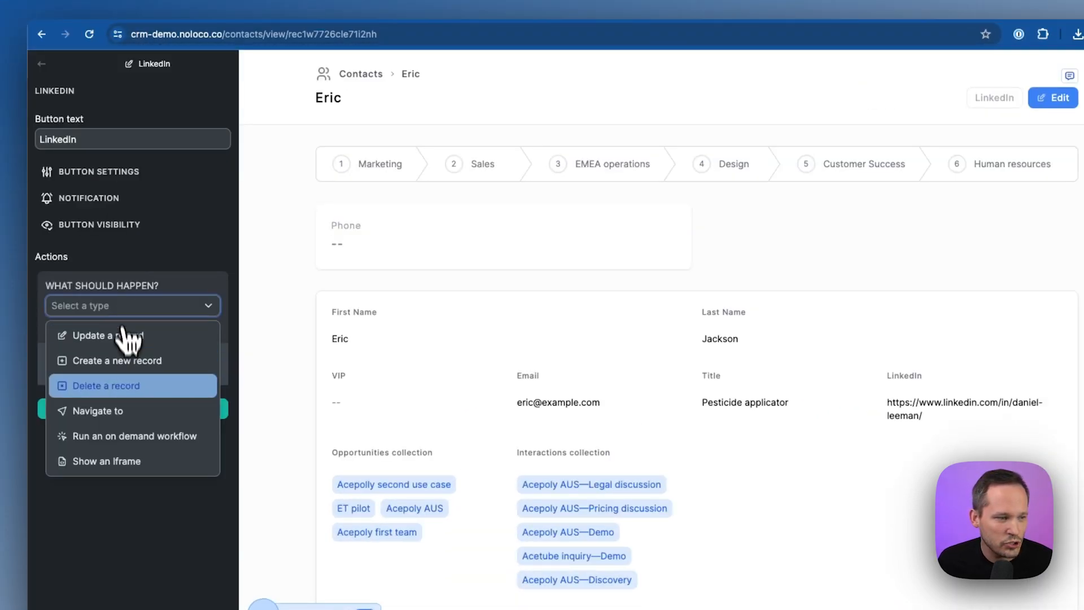
click(139, 415)
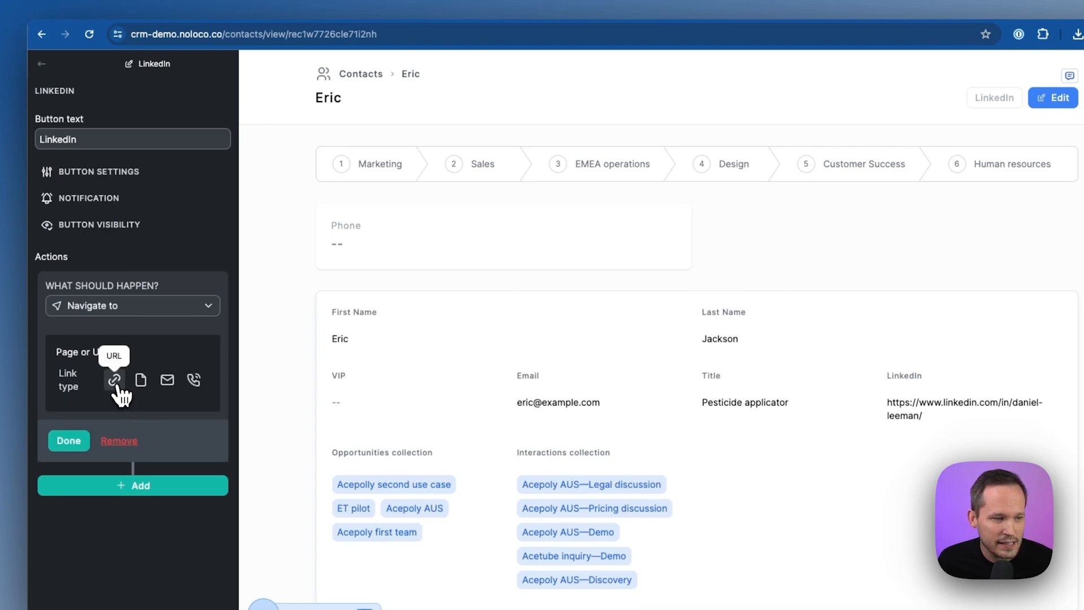
click(115, 381)
click(118, 423)
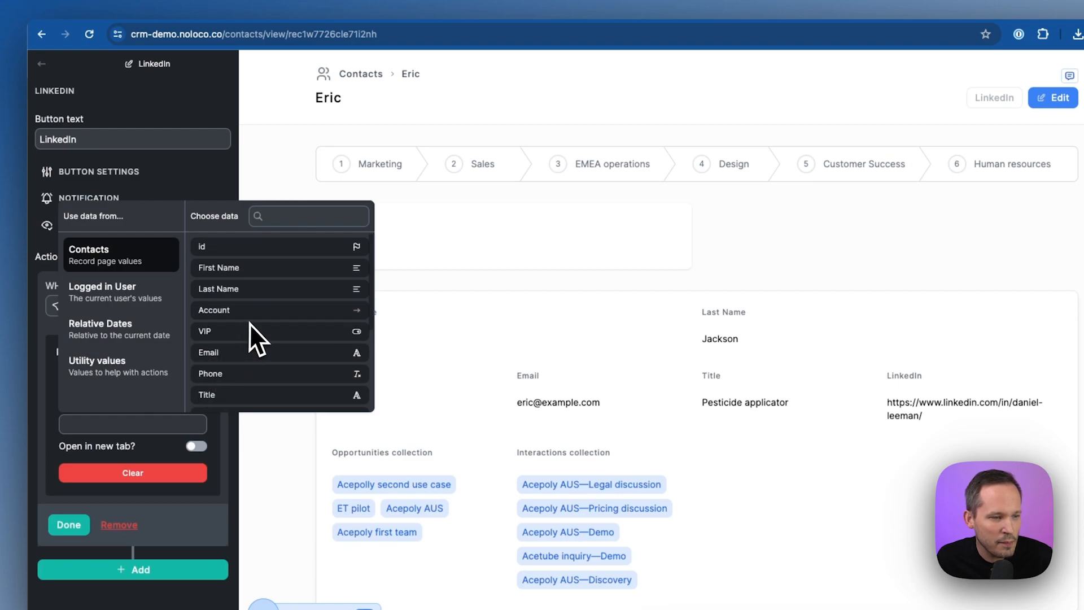
scroll(250, 323, down, 1)
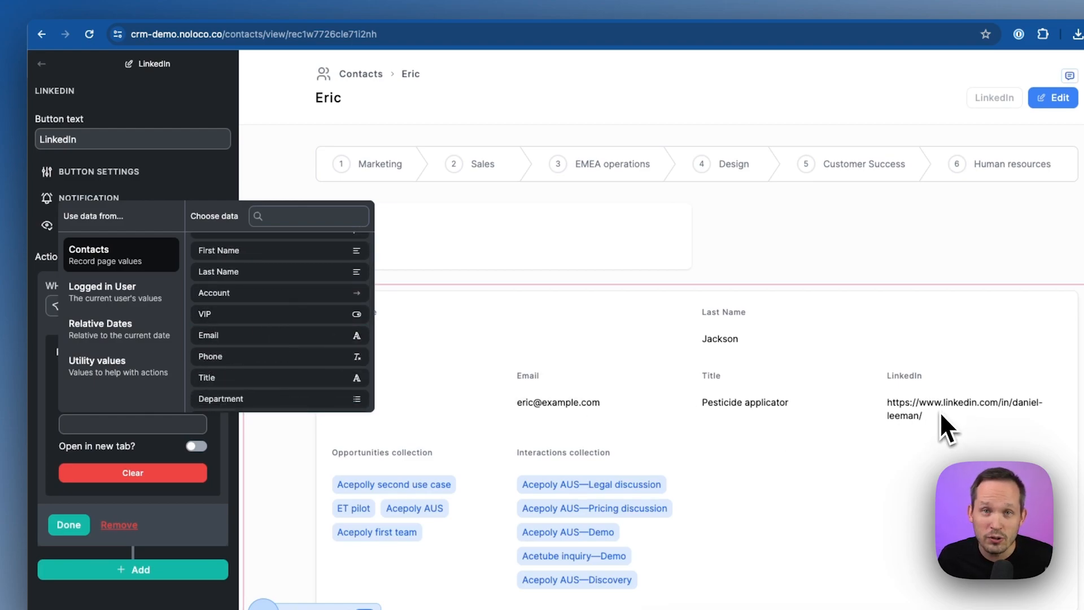
scroll(300, 326, down, 2)
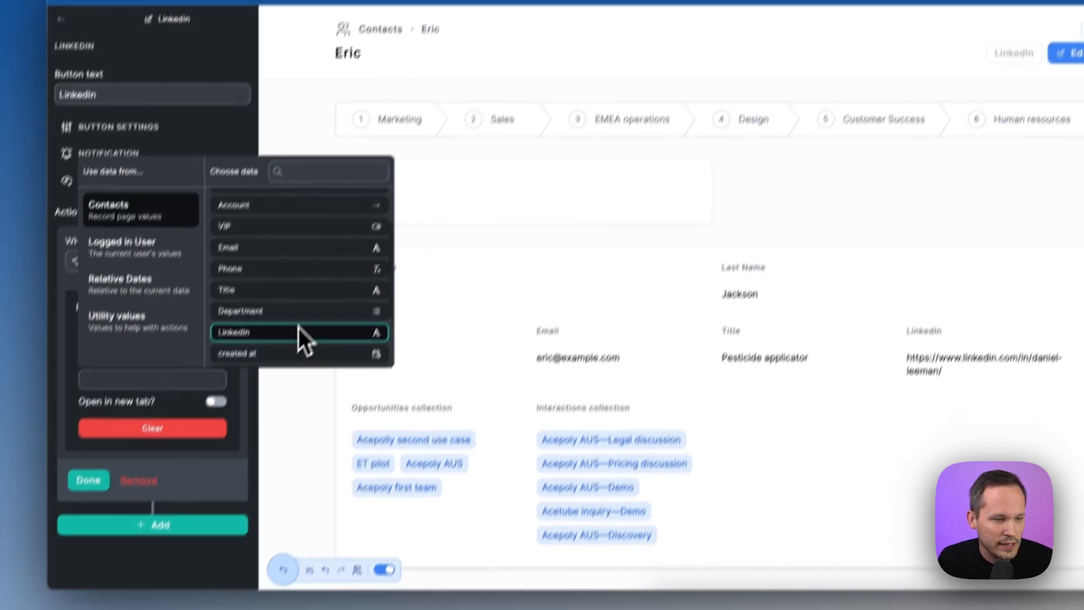
click(300, 376)
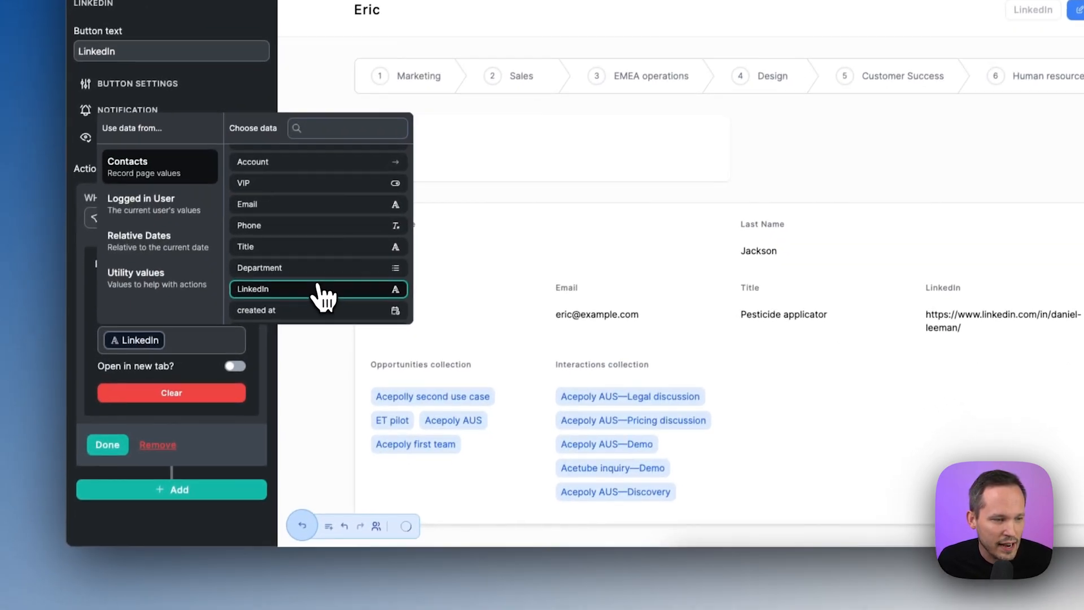
click(234, 362)
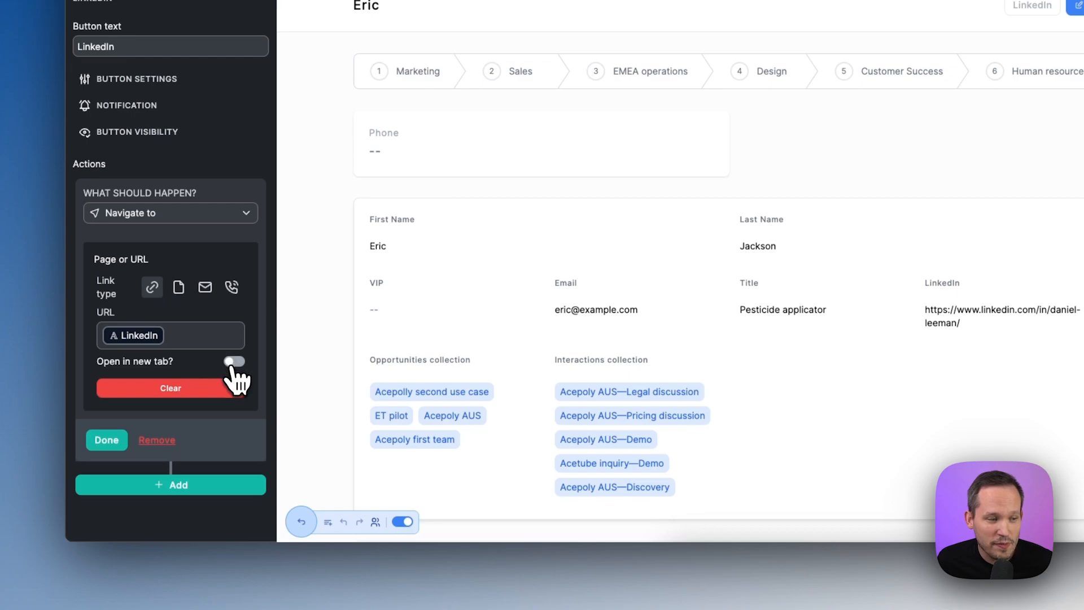
Step: Leave build mode and test the LinkedIn button on the contact's record page
click(405, 522)
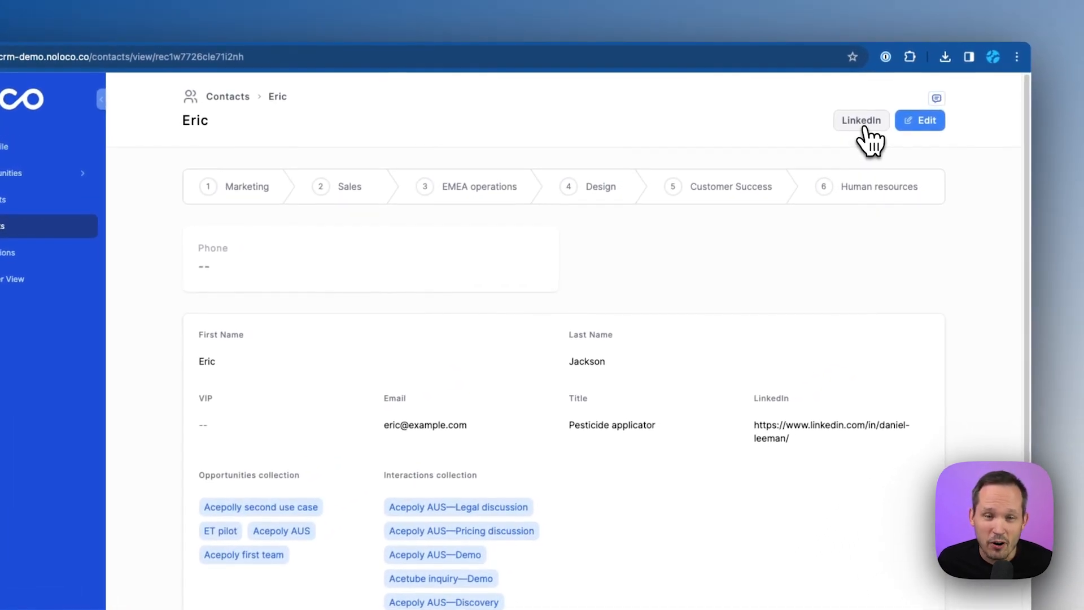
click(920, 85)
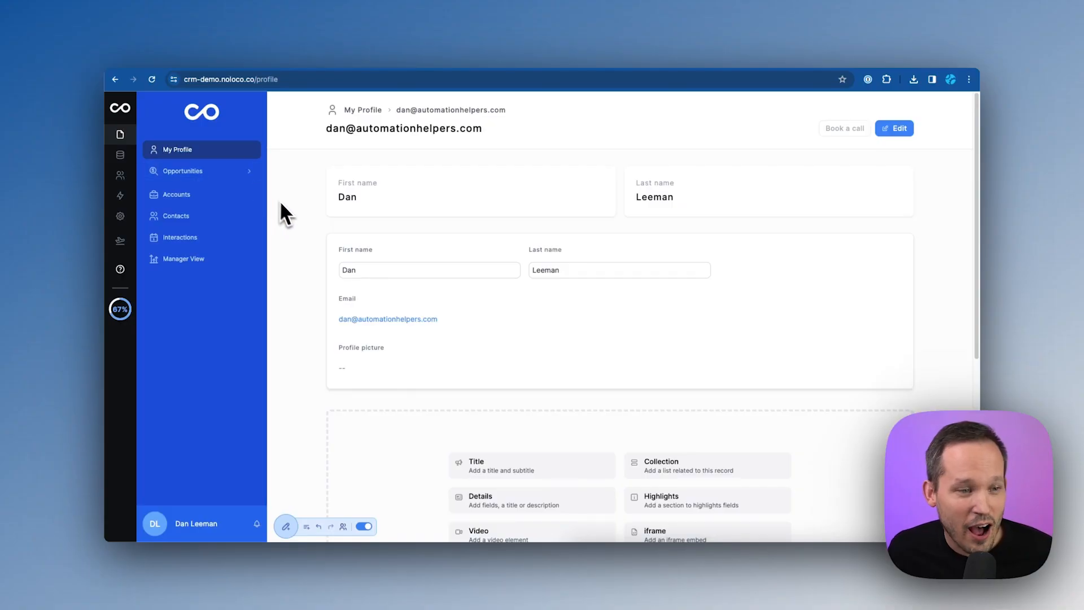
Step: Examine the My Profile page's Book a call button, including its Show an Iframe action and the source type options
key(super+e)
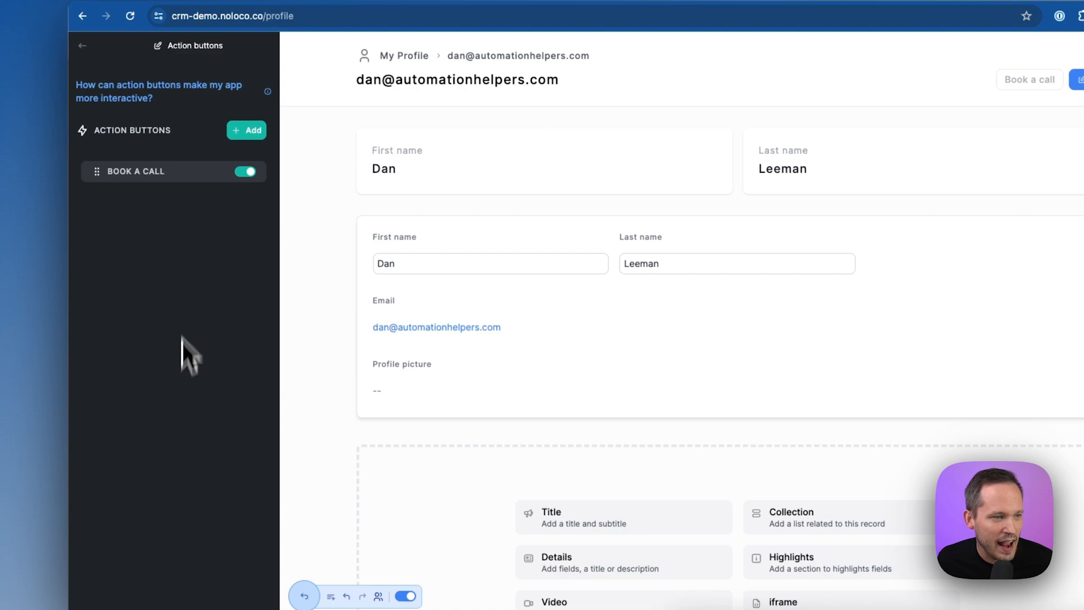
mouse_move(185, 181)
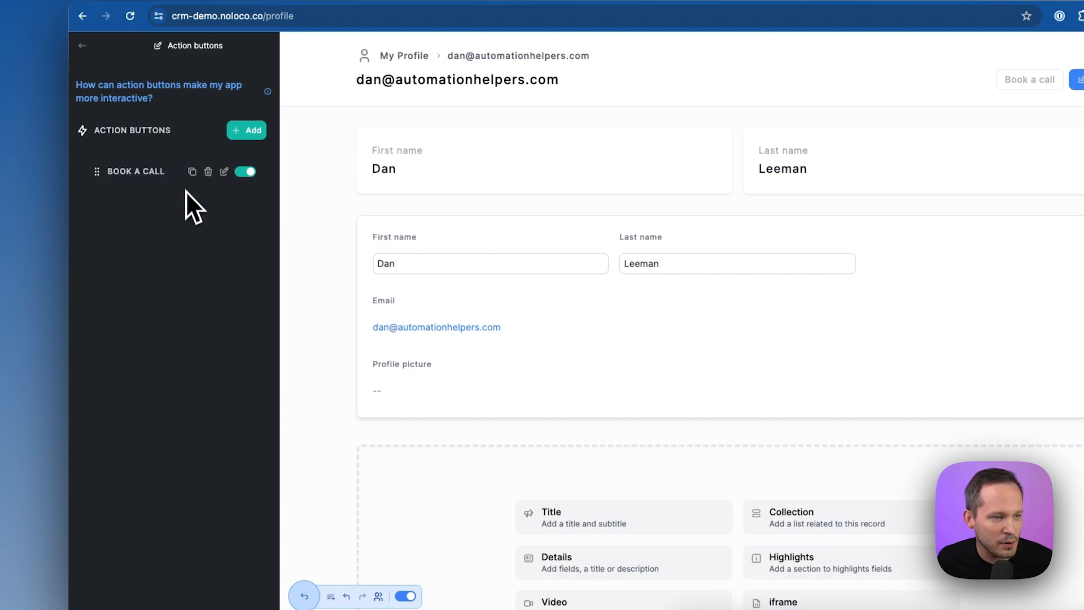
click(224, 172)
click(195, 292)
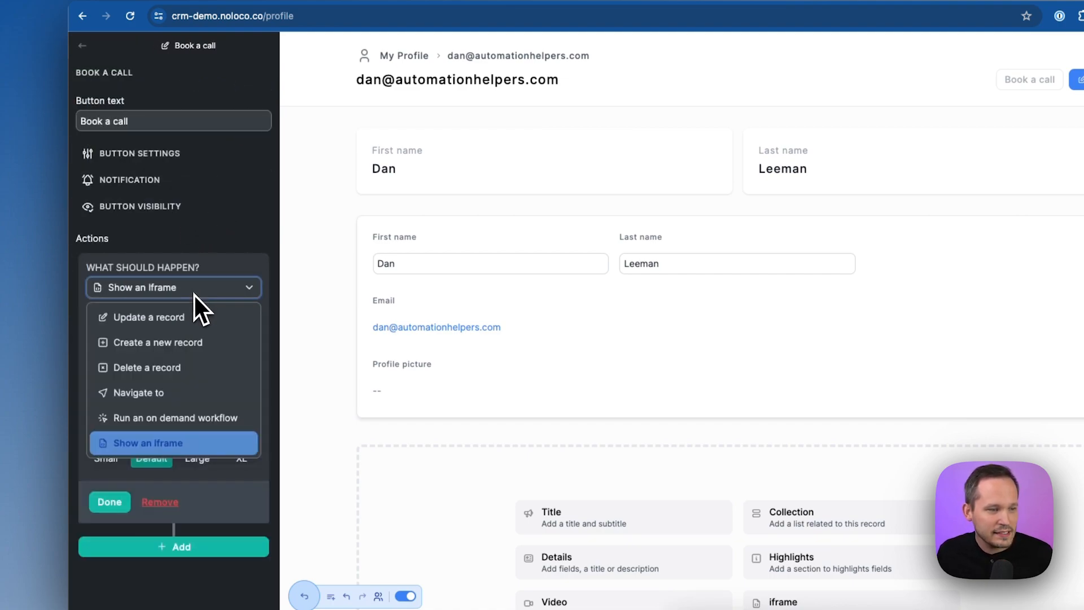
click(236, 240)
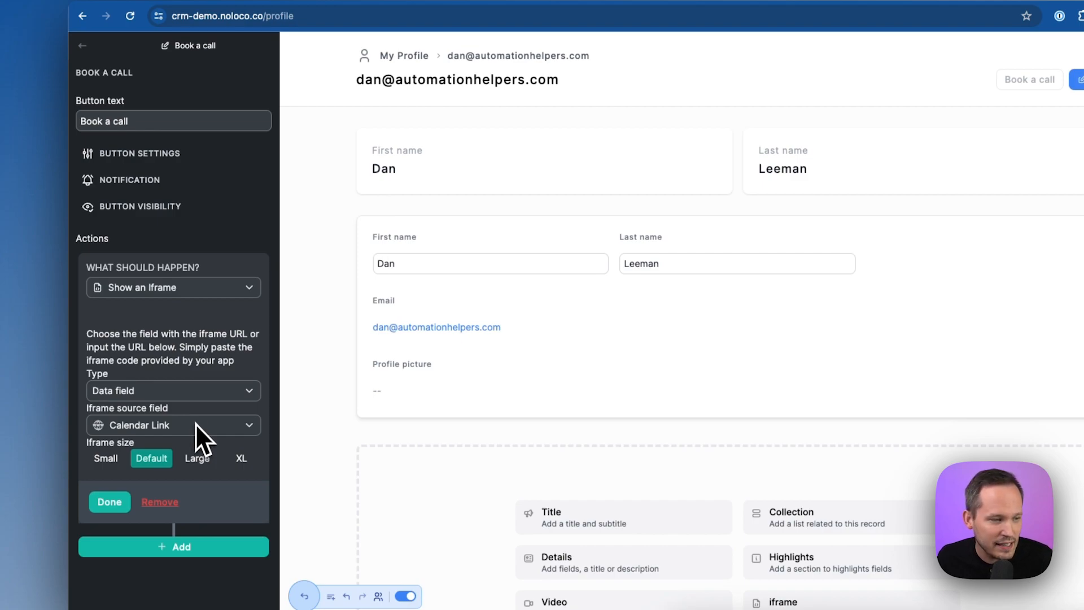
click(198, 391)
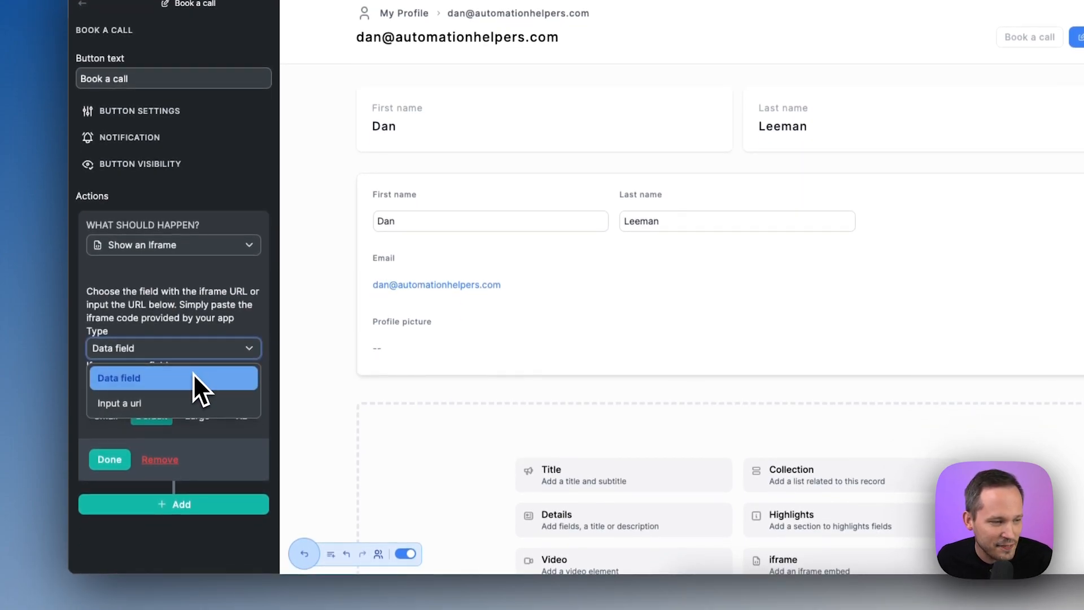
click(194, 376)
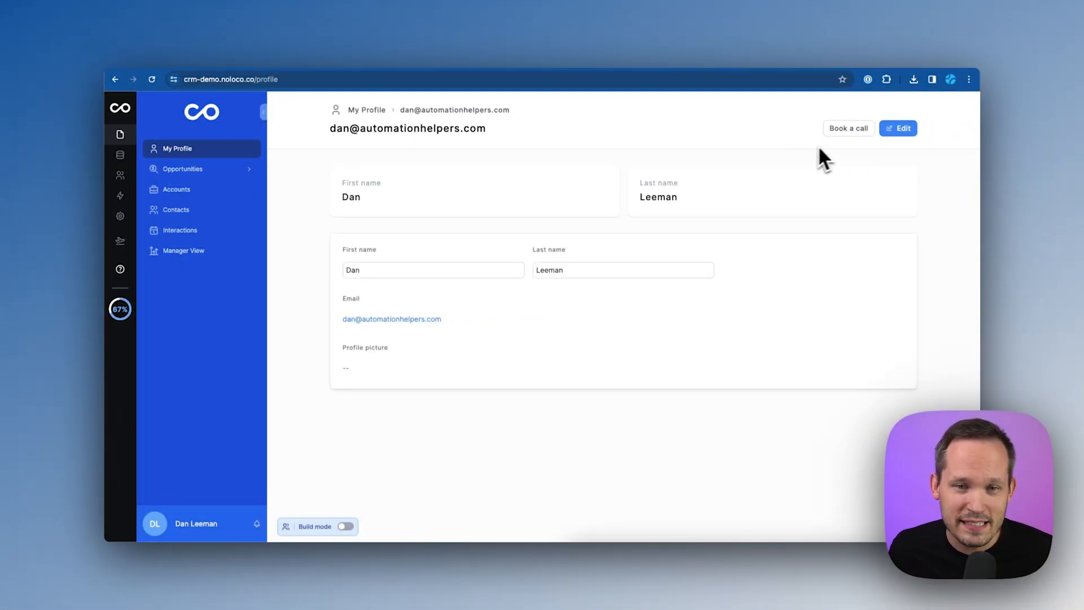
Step: Run the Book a call button on the profile page and look through the embedded Calendly scheduler
click(847, 139)
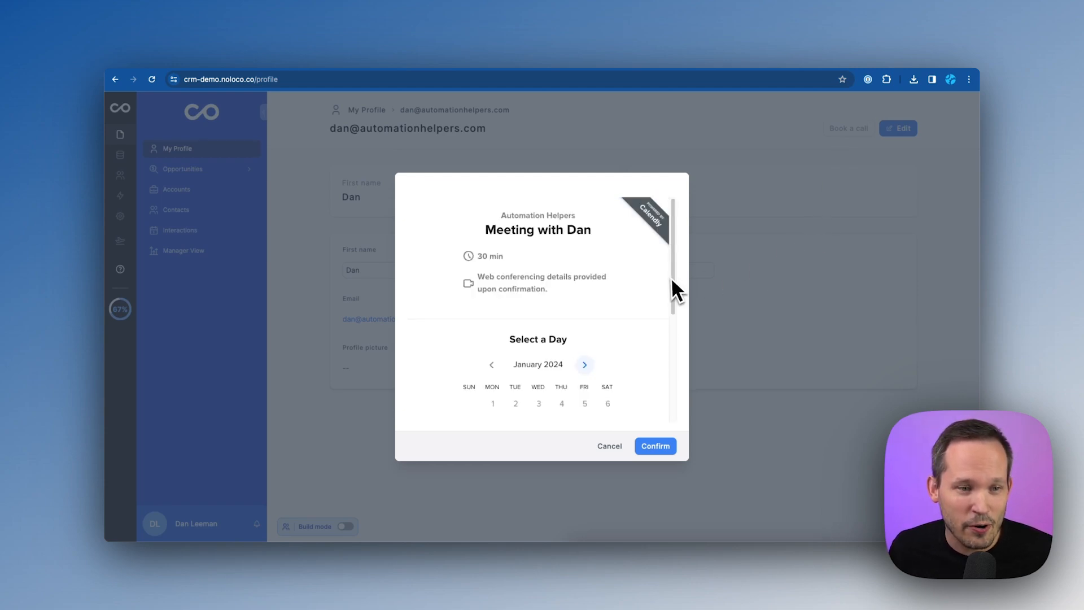
scroll(649, 288, down, 2)
scroll(644, 291, down, 5)
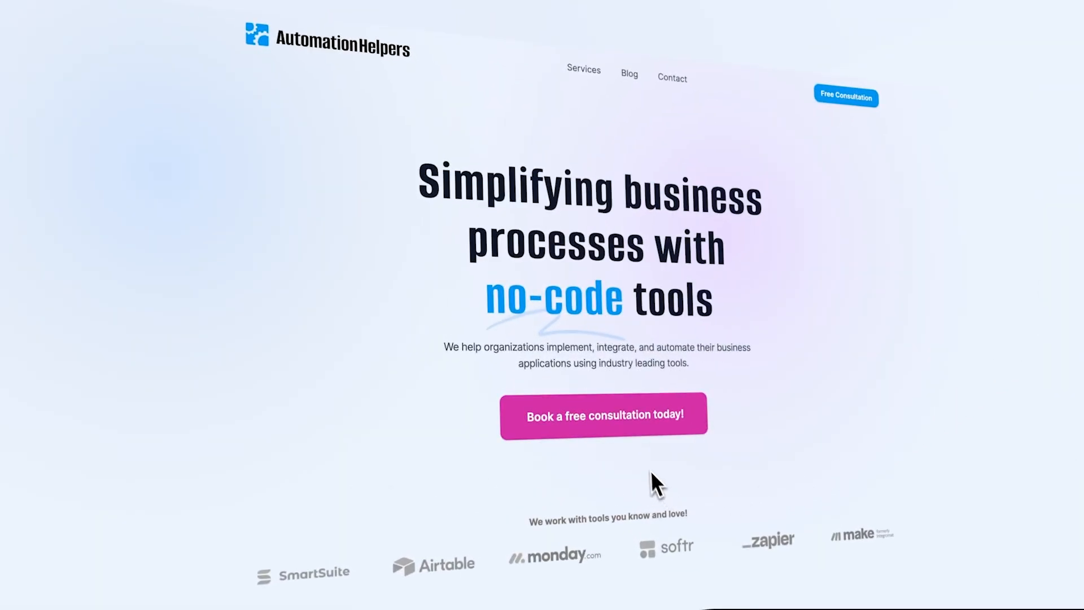
Step: Open the free consultation booking form on the AutomationHelpers website
click(641, 432)
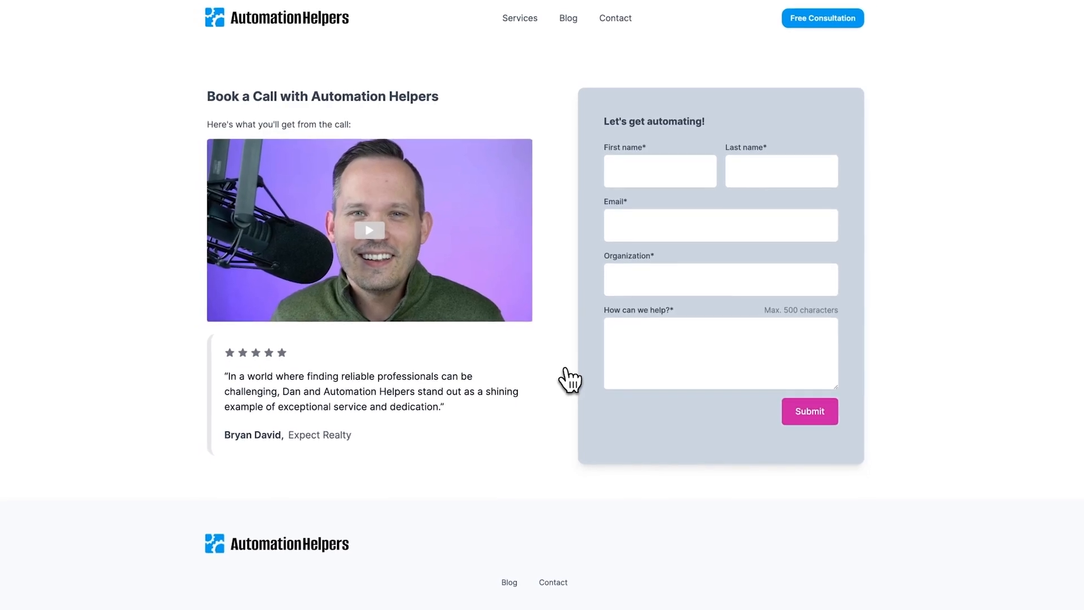